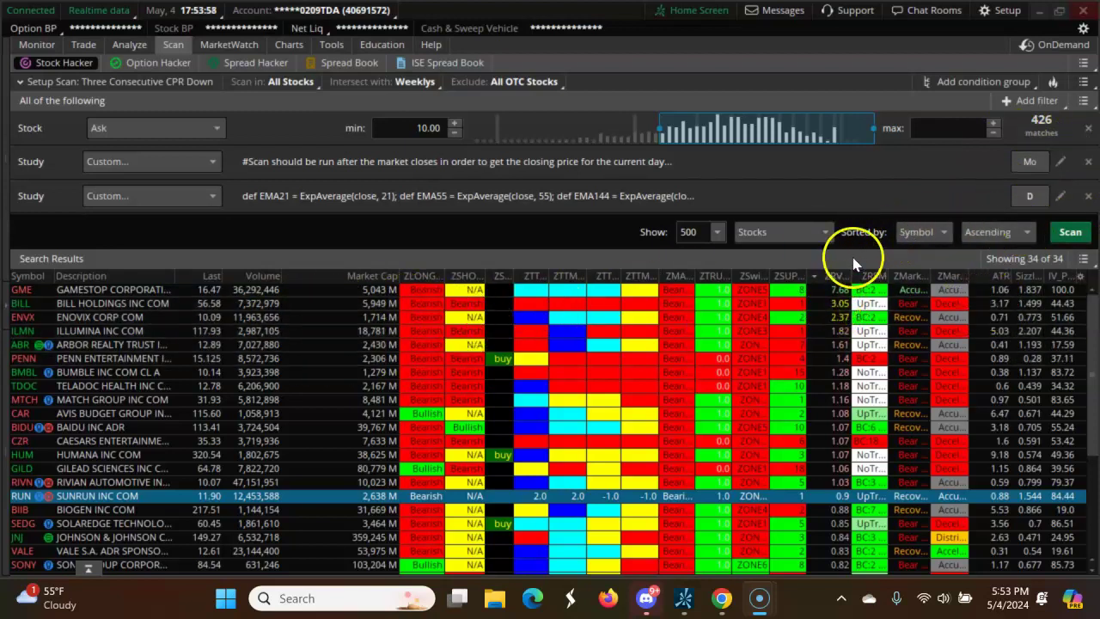
Widen the ZRVOL column in the scan results, and examine the daily chart and indicators of BILL.
drag(851, 273, 870, 273)
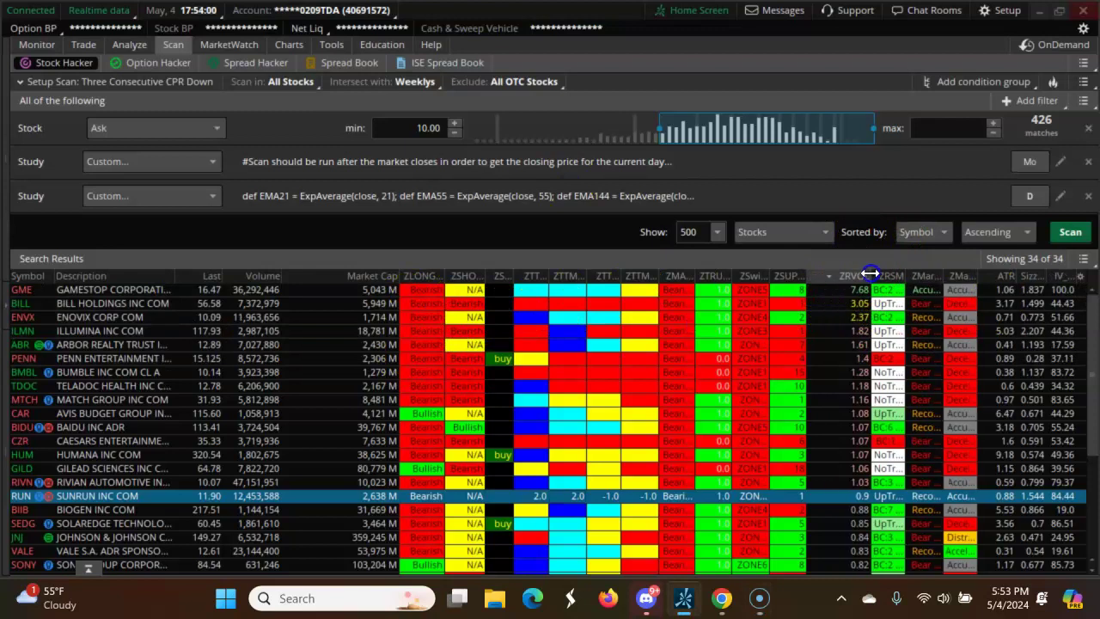
click(478, 305)
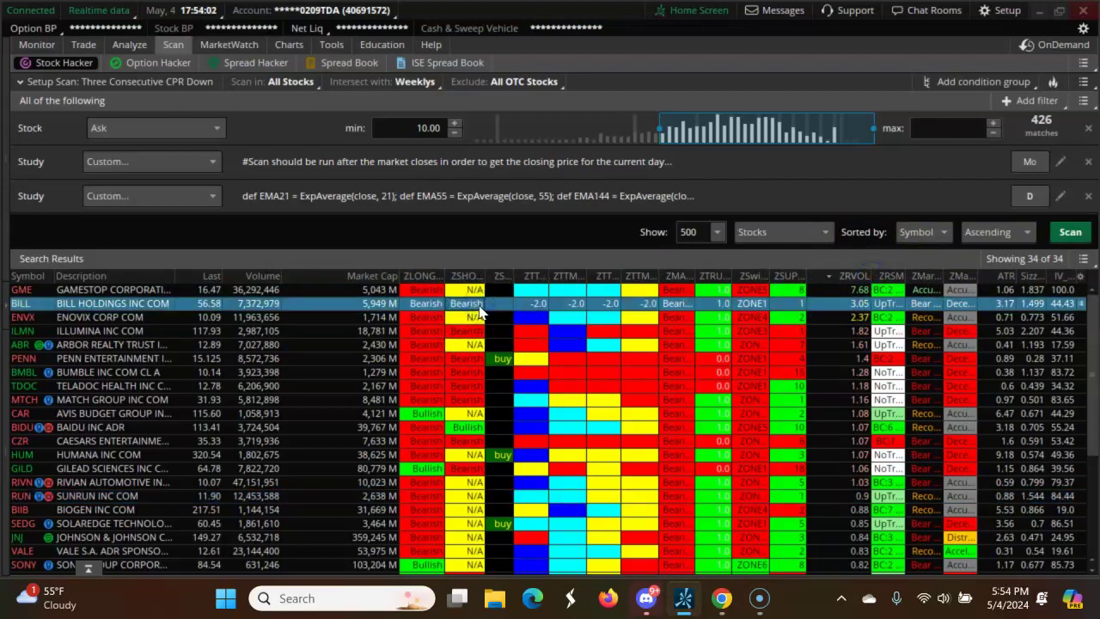
click(291, 48)
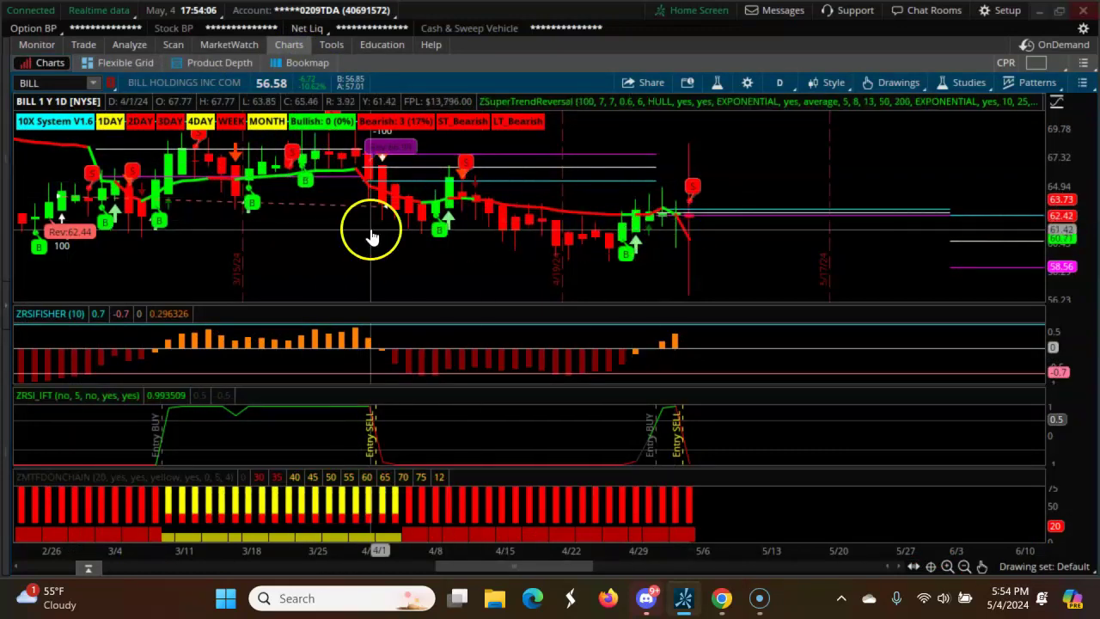
drag(372, 237, 327, 199)
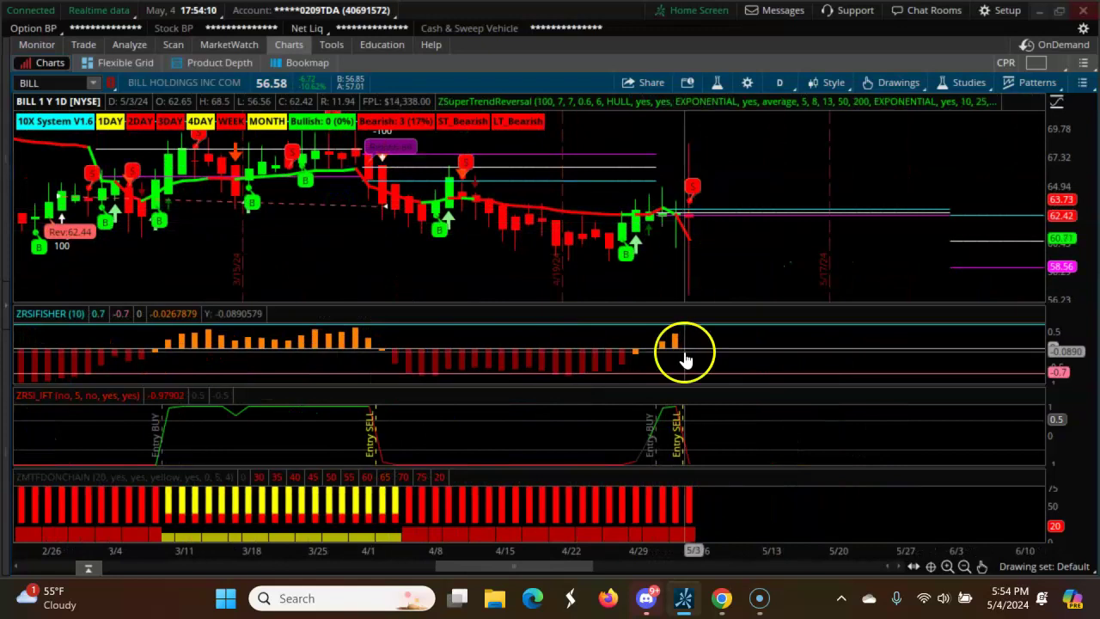
click(669, 516)
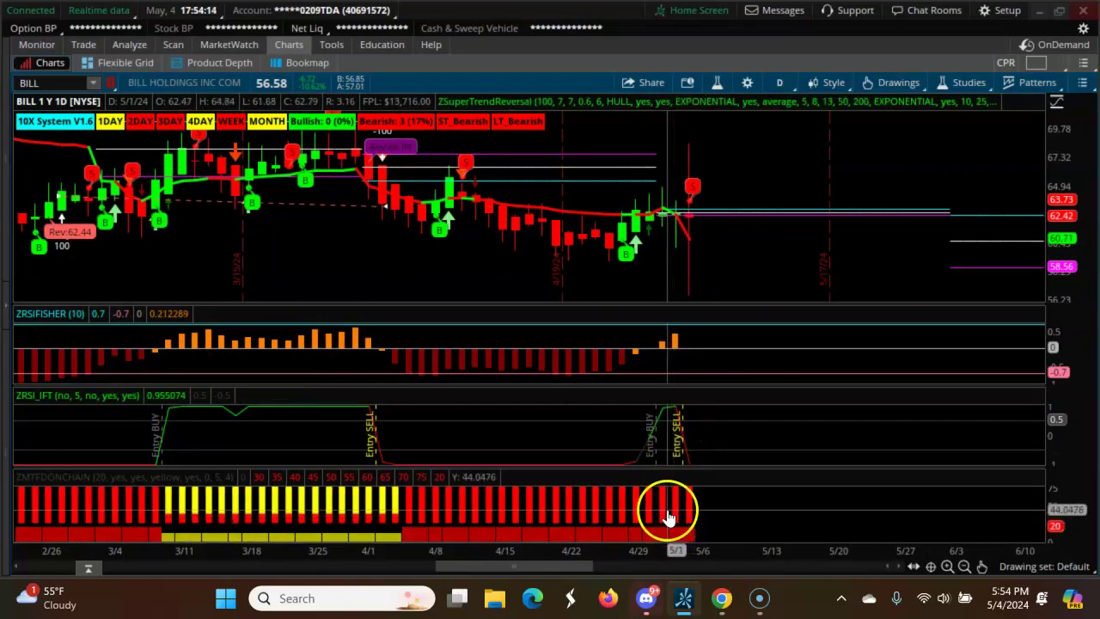
Pick ILMN (Illumina) from the scan results and load its daily chart.
click(173, 47)
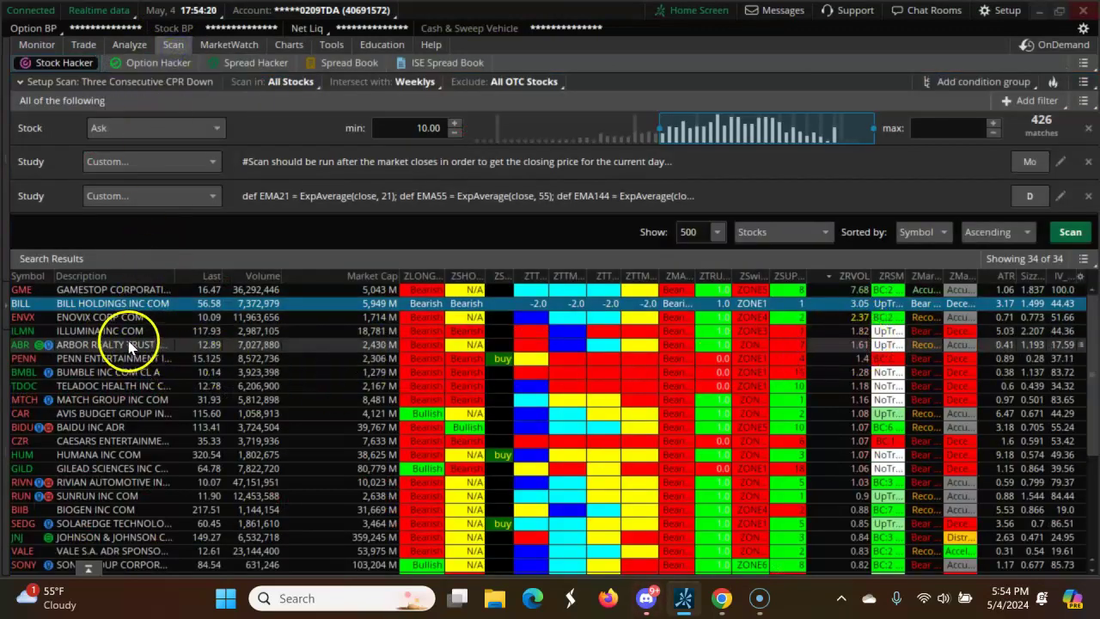
click(448, 331)
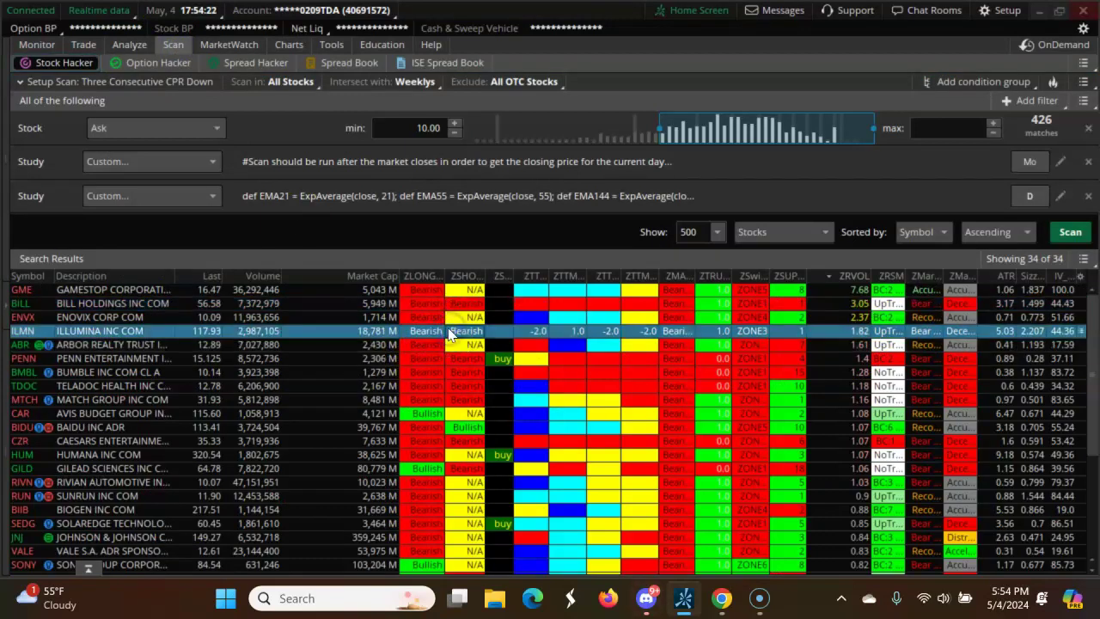
click(287, 44)
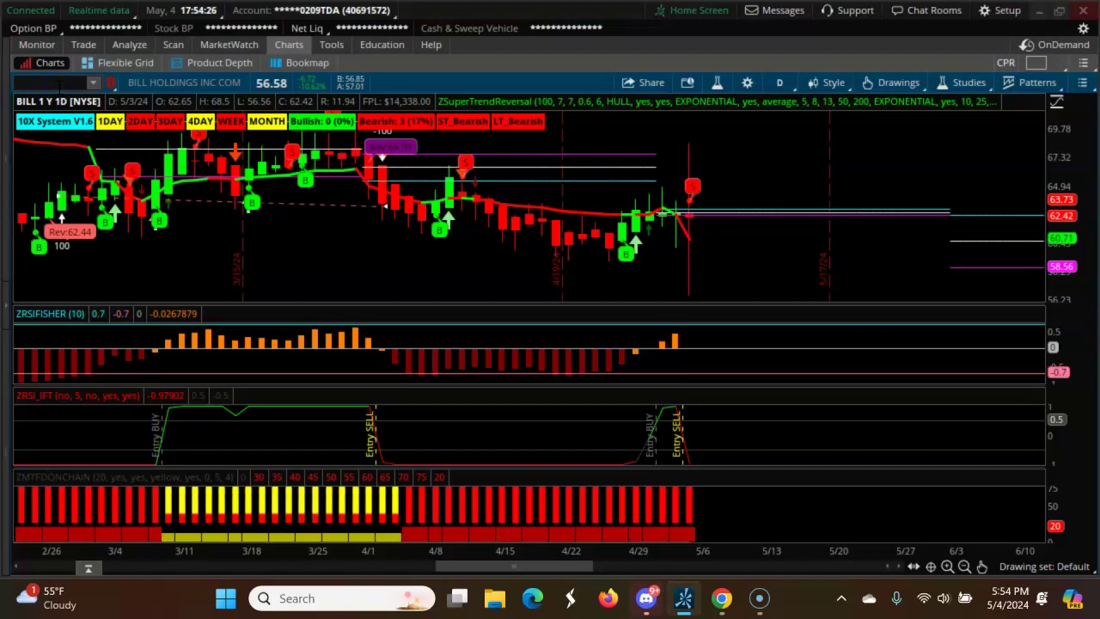
text(ILM)
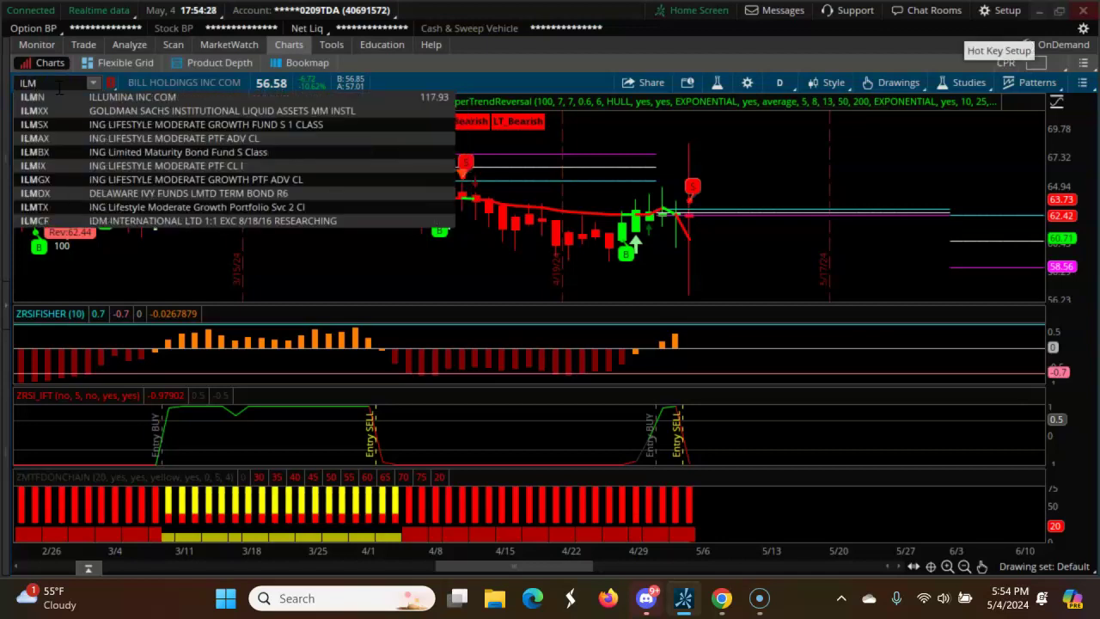
text(N)
click(37, 94)
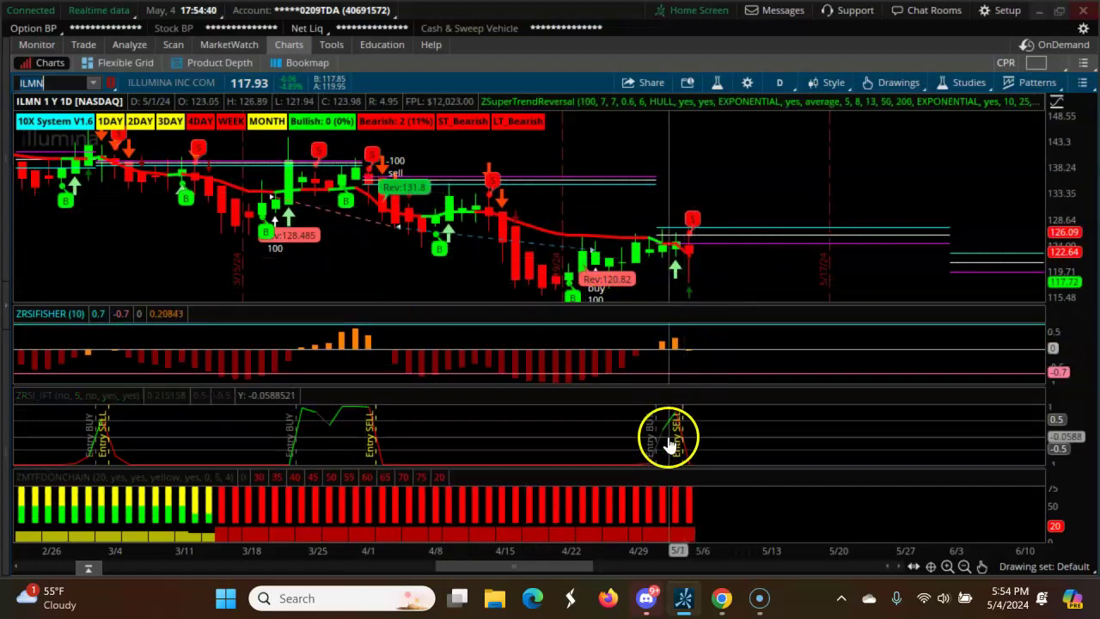
Return to the scan results and compare the signals in the PENN, CZR and CAR rows.
click(173, 43)
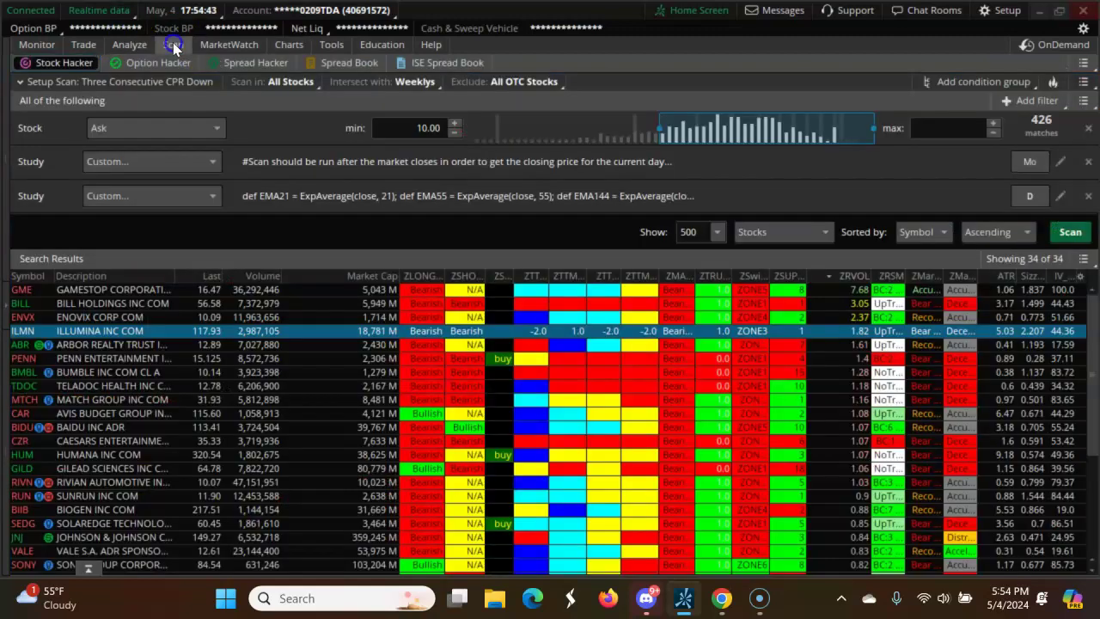
click(461, 360)
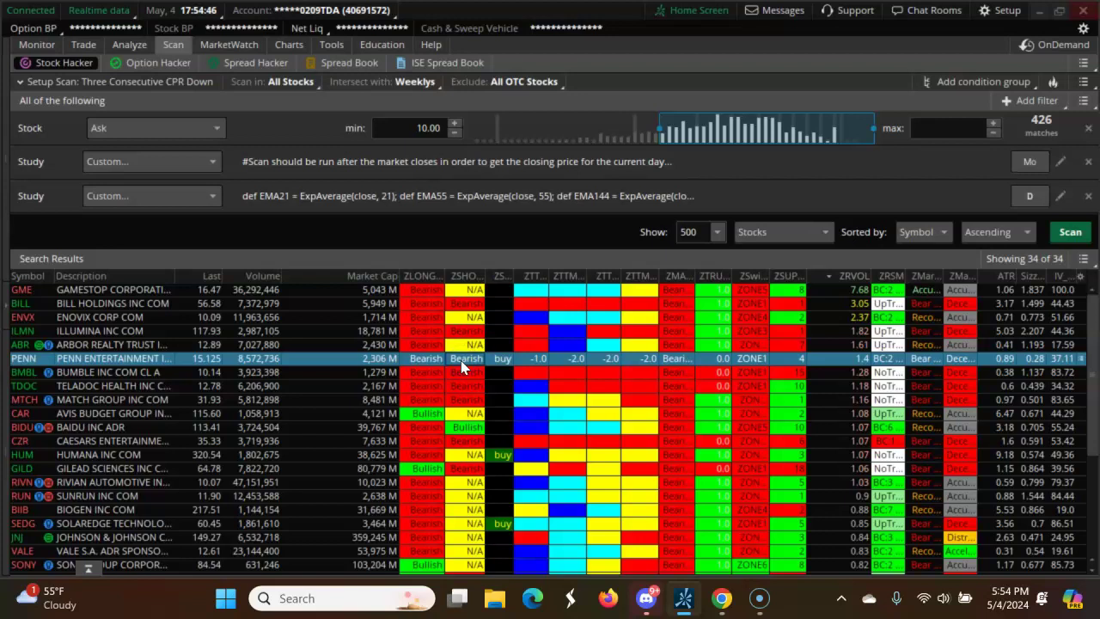
click(446, 442)
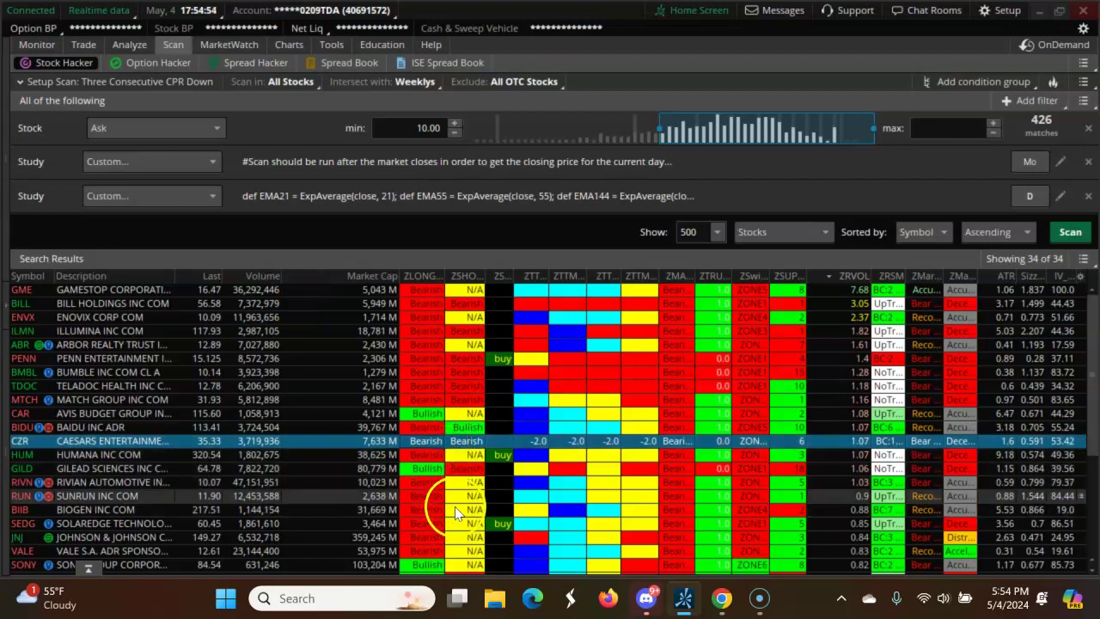
click(429, 413)
Load the daily chart for CAR (Avis Budget Group).
click(284, 47)
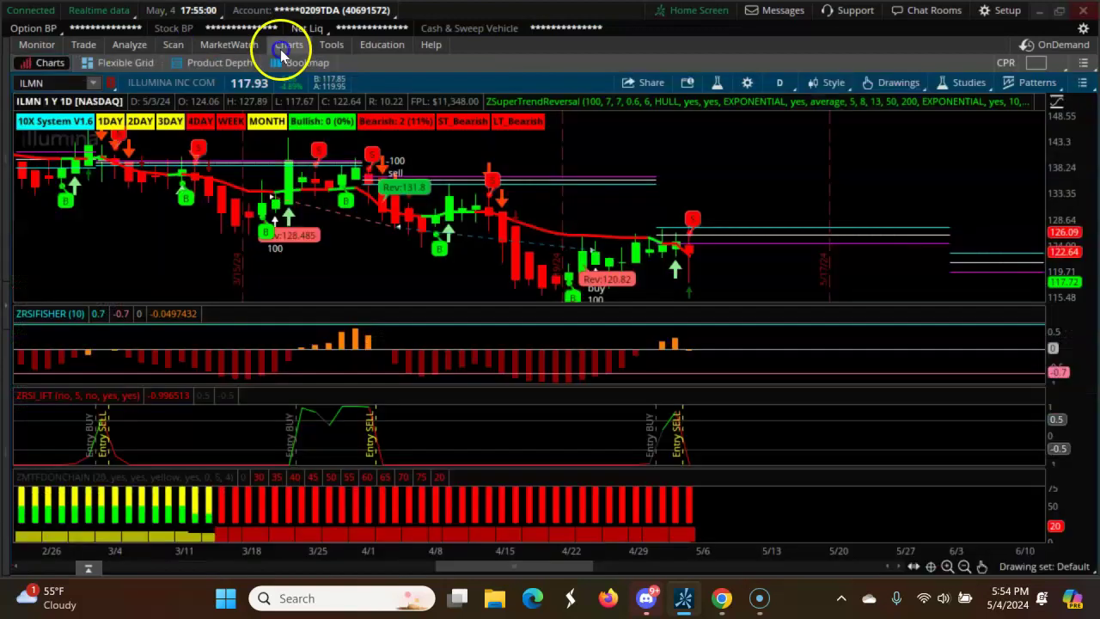
click(58, 81)
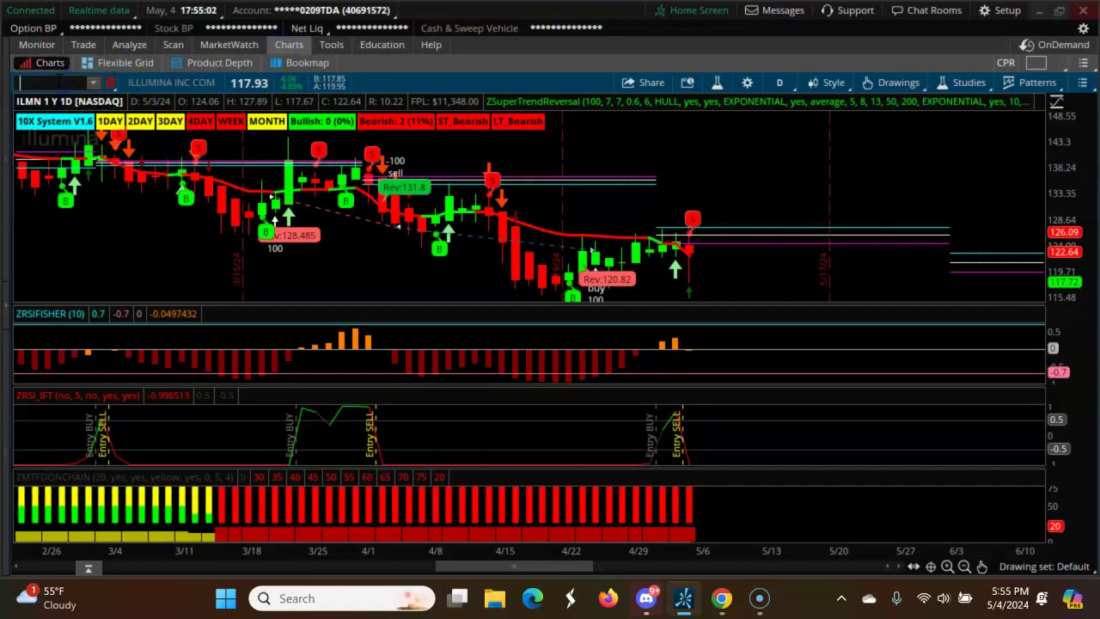
text(CAR)
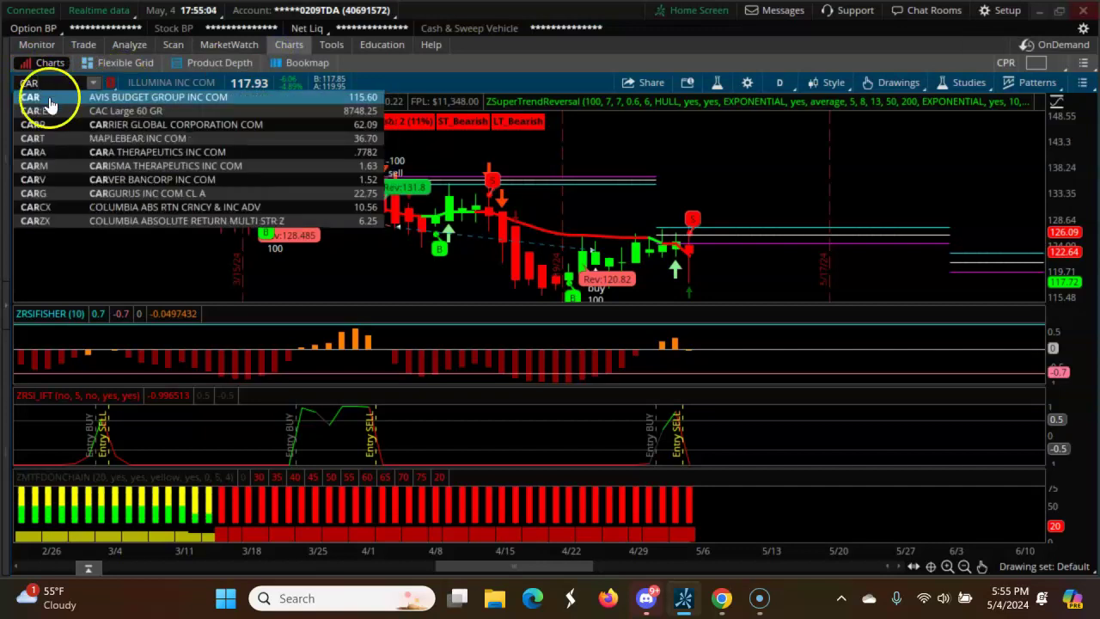
click(48, 101)
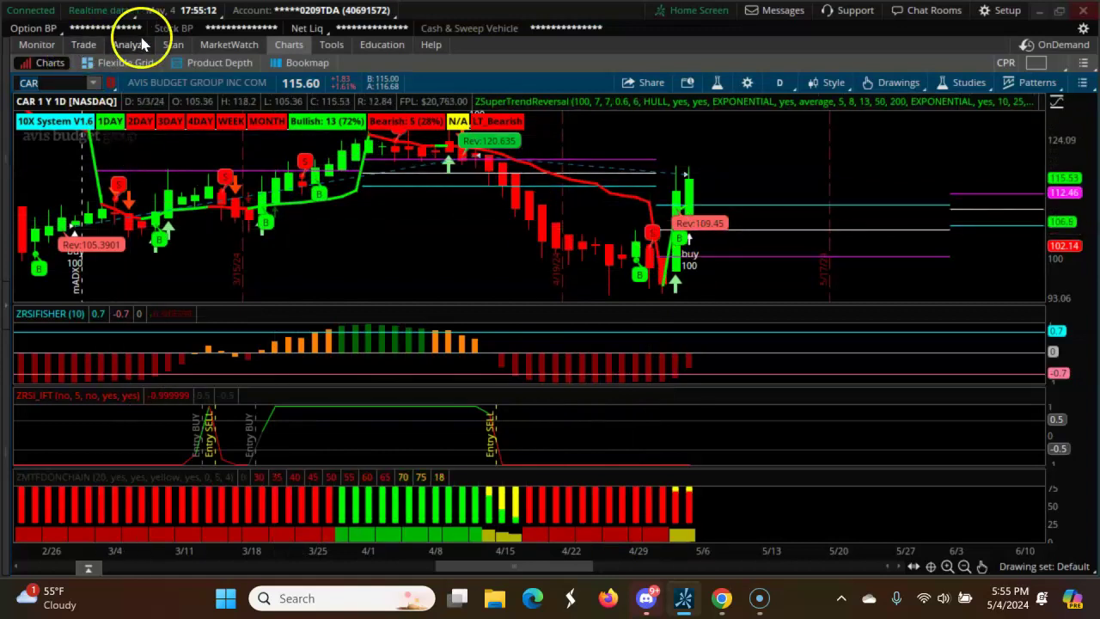
Pick BIDU (Baidu) from the scan results and load its daily chart.
click(172, 45)
click(145, 428)
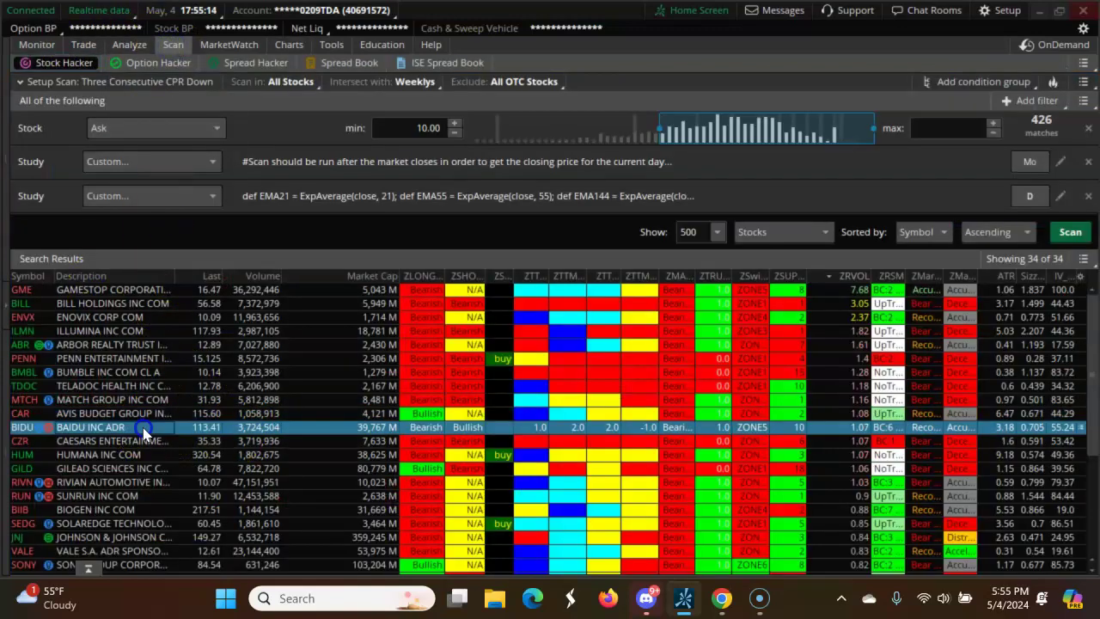
click(277, 45)
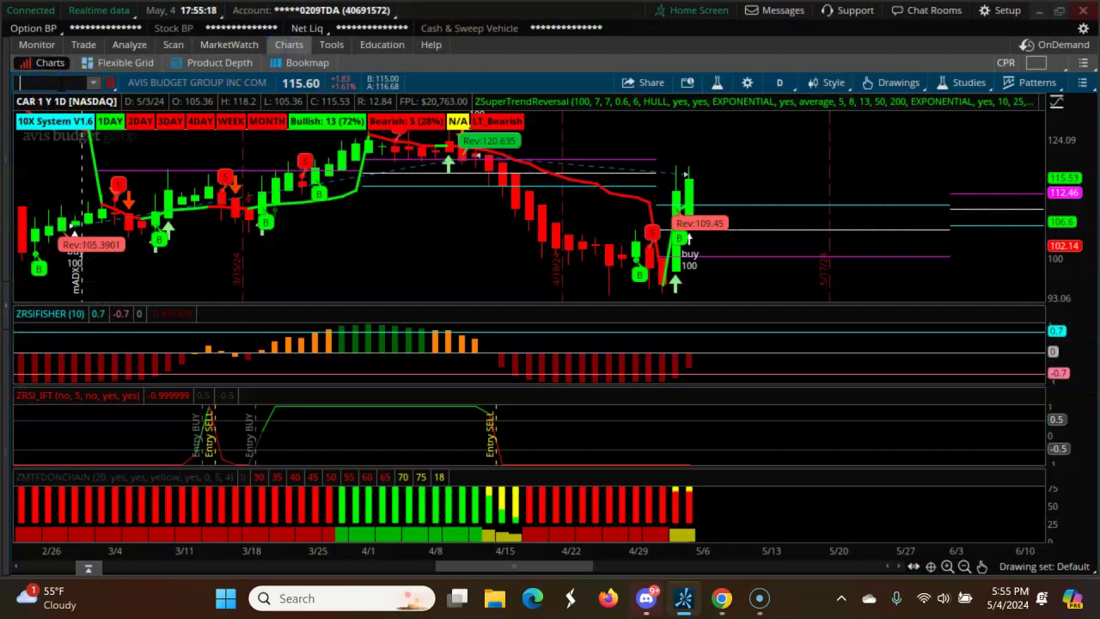
text(D)
key(BackSpace)
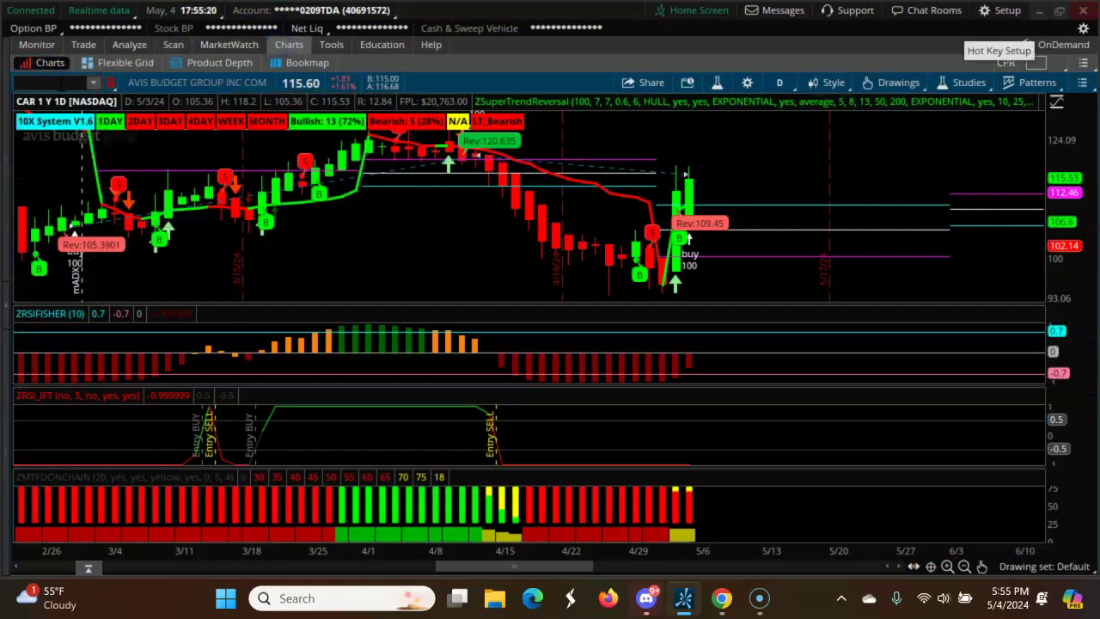
text(B)
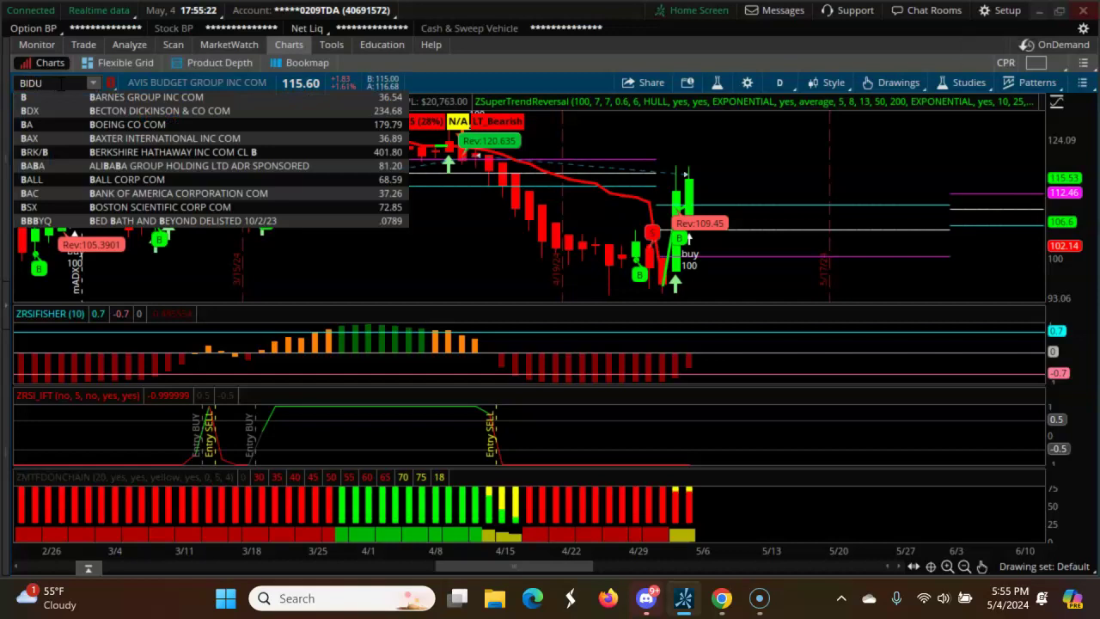
text(IDU)
key(Return)
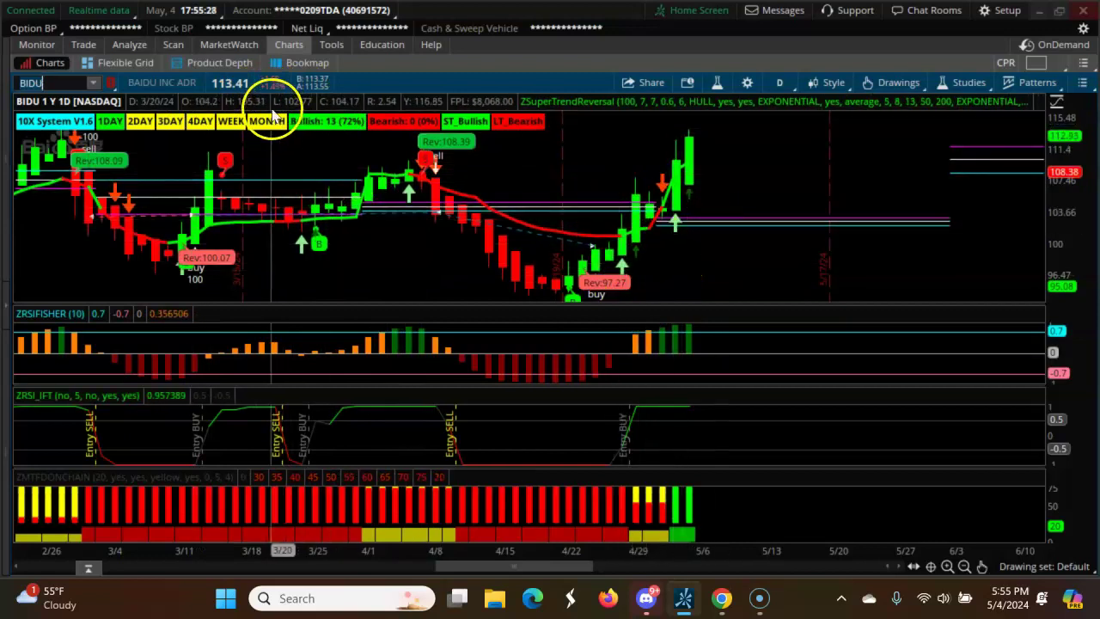
Review the rest of the scan results, checking the signals for HE, BA, WBA, CHWY and ROKU.
click(172, 45)
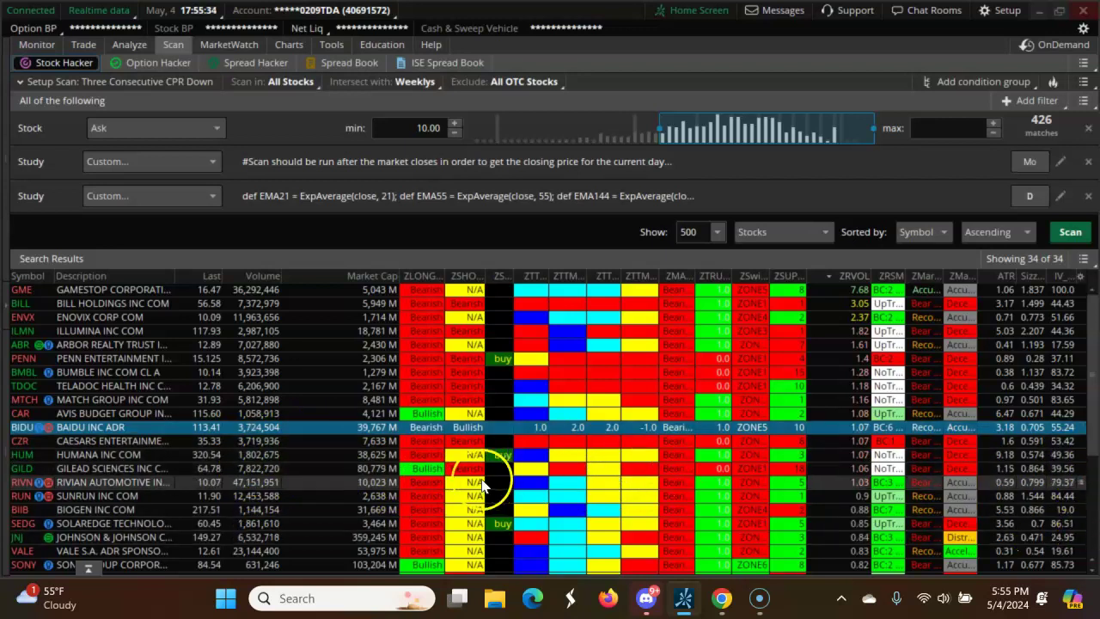
drag(1088, 381, 1094, 456)
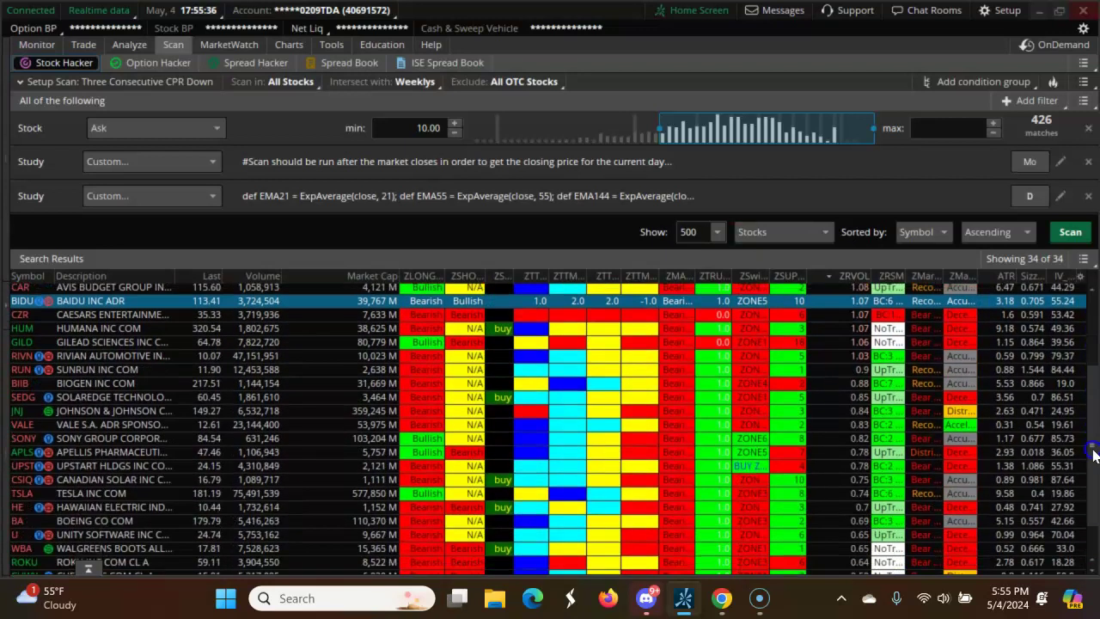
click(464, 506)
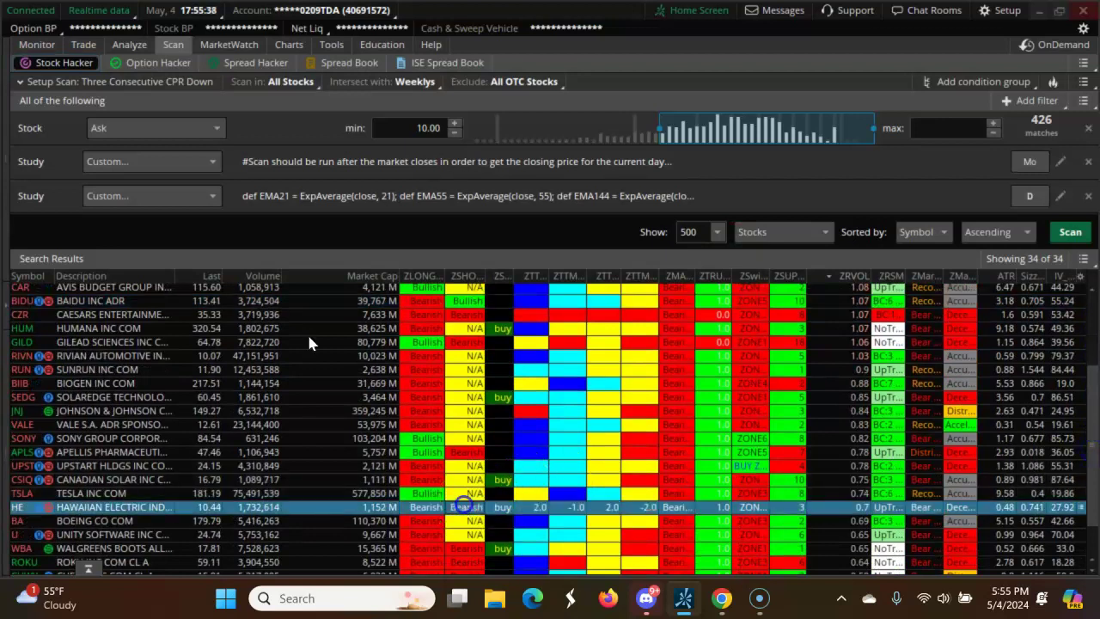
click(263, 521)
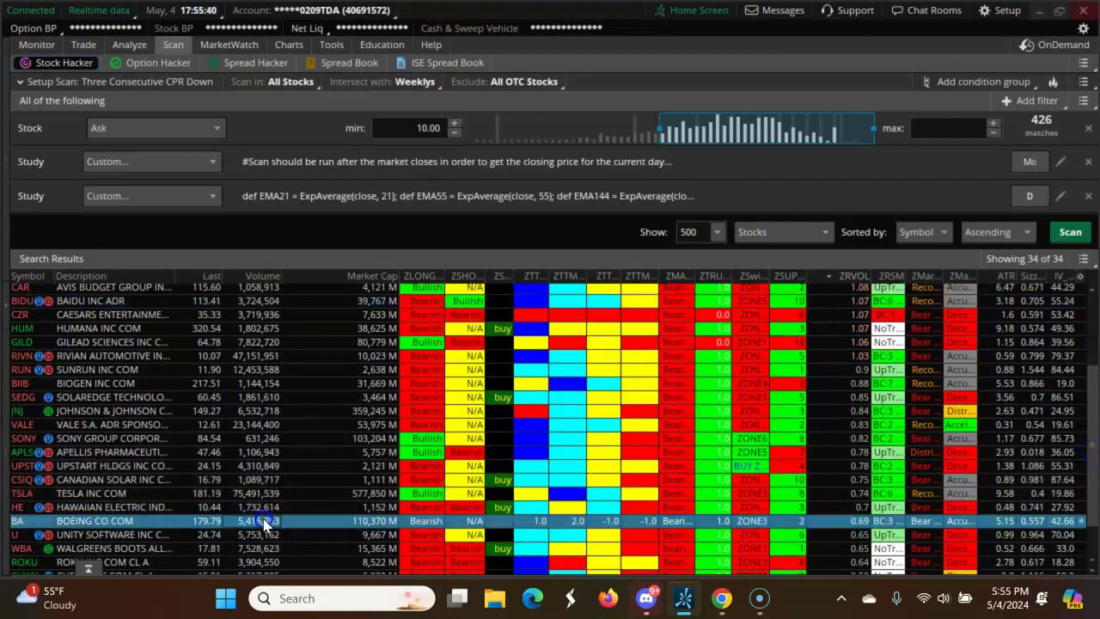
click(427, 549)
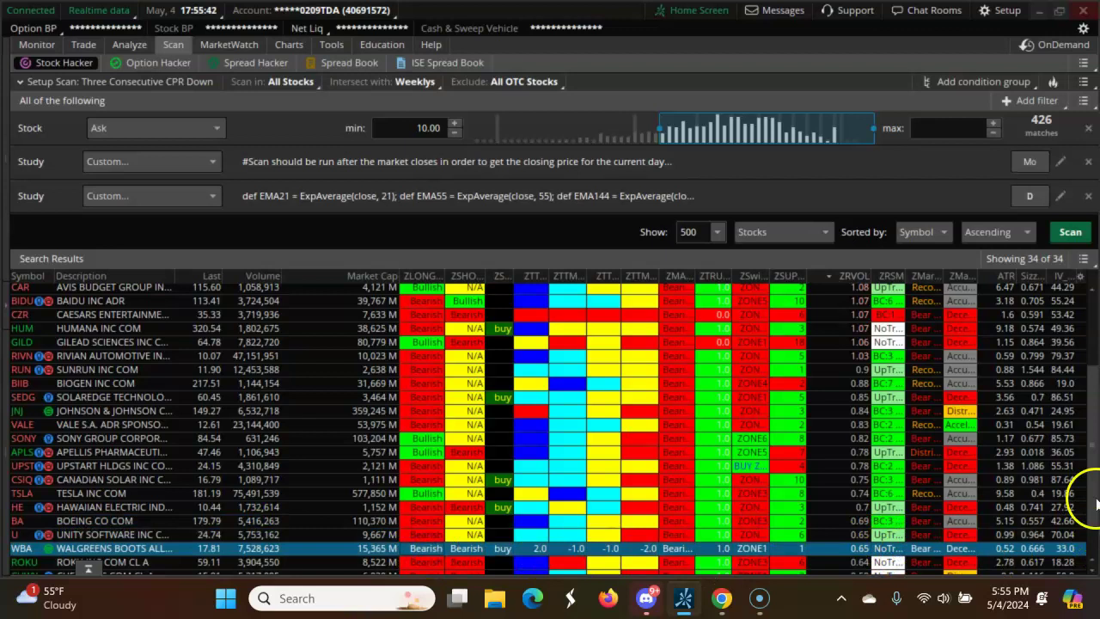
drag(1096, 467, 1090, 526)
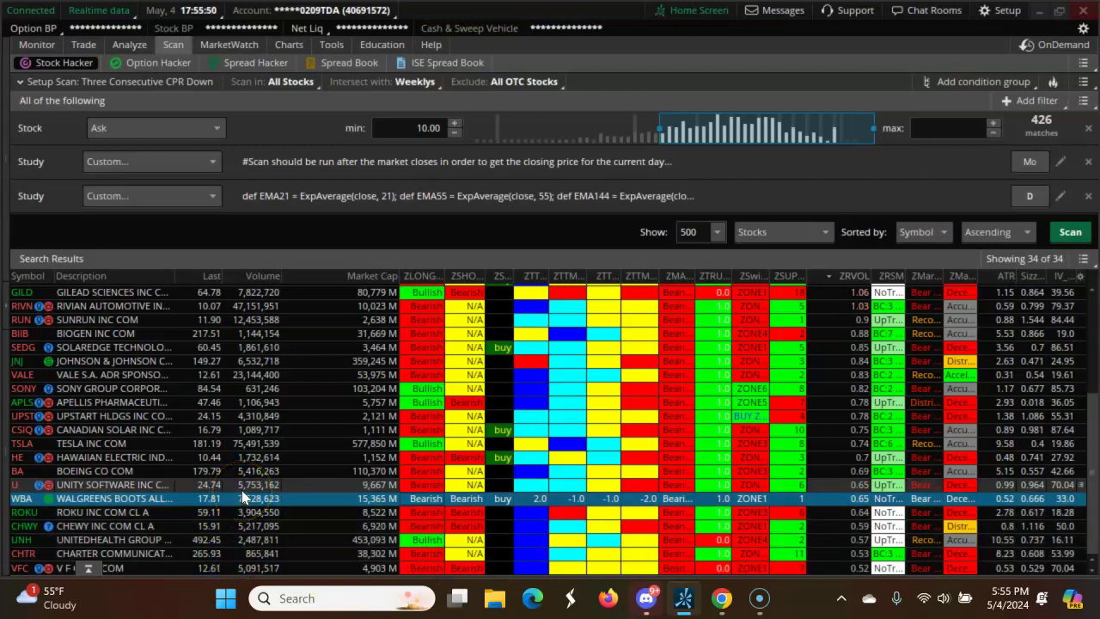
click(434, 525)
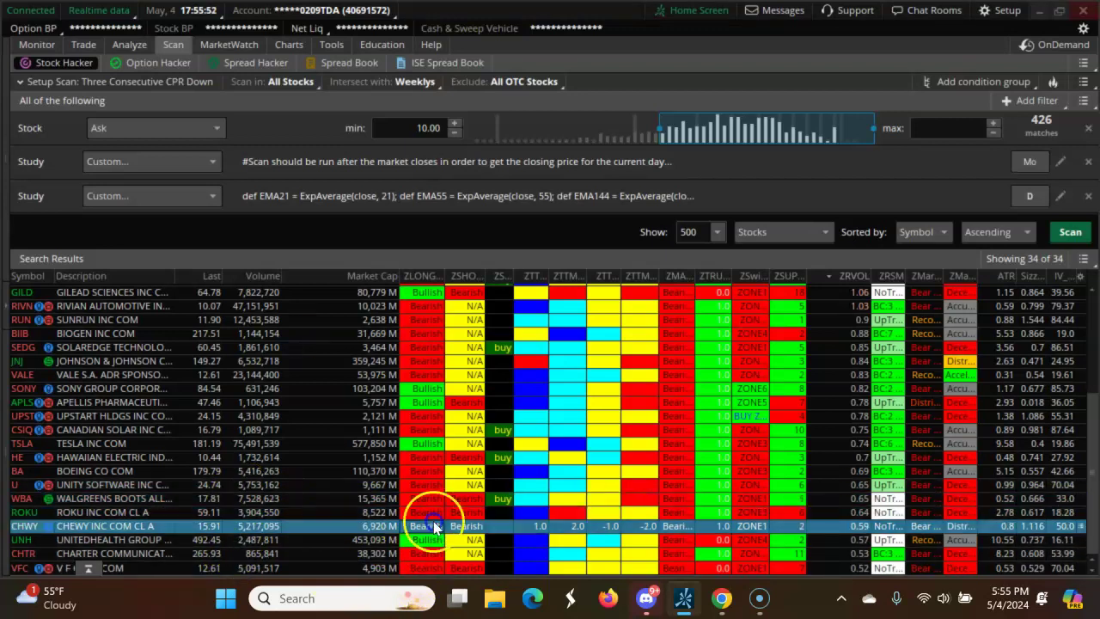
click(448, 510)
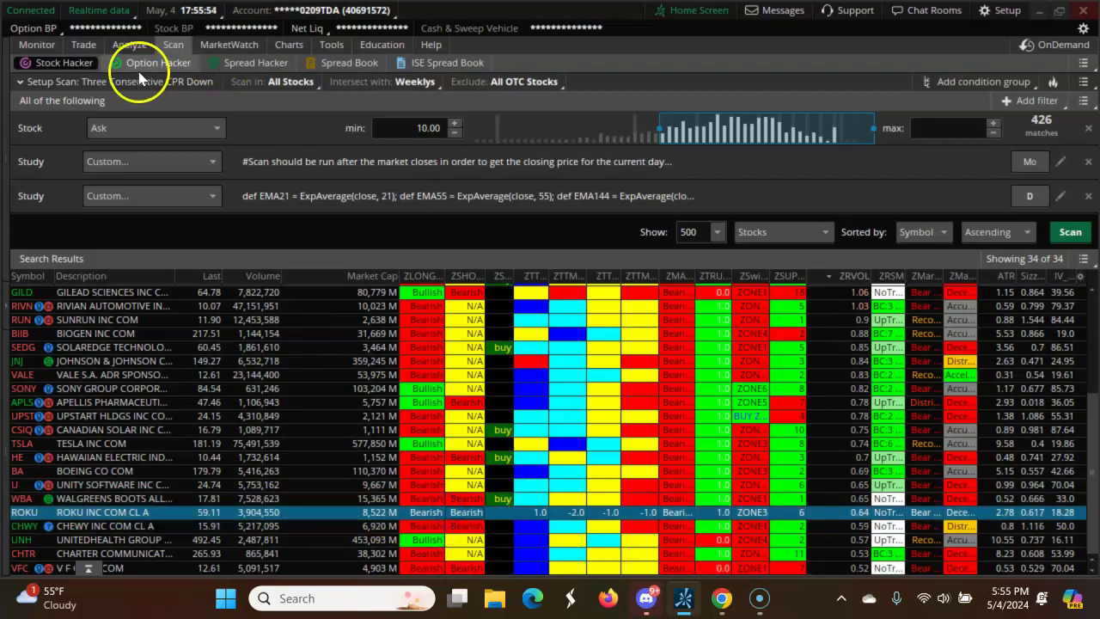
Load the daily chart for ROKU and examine its price action.
click(277, 48)
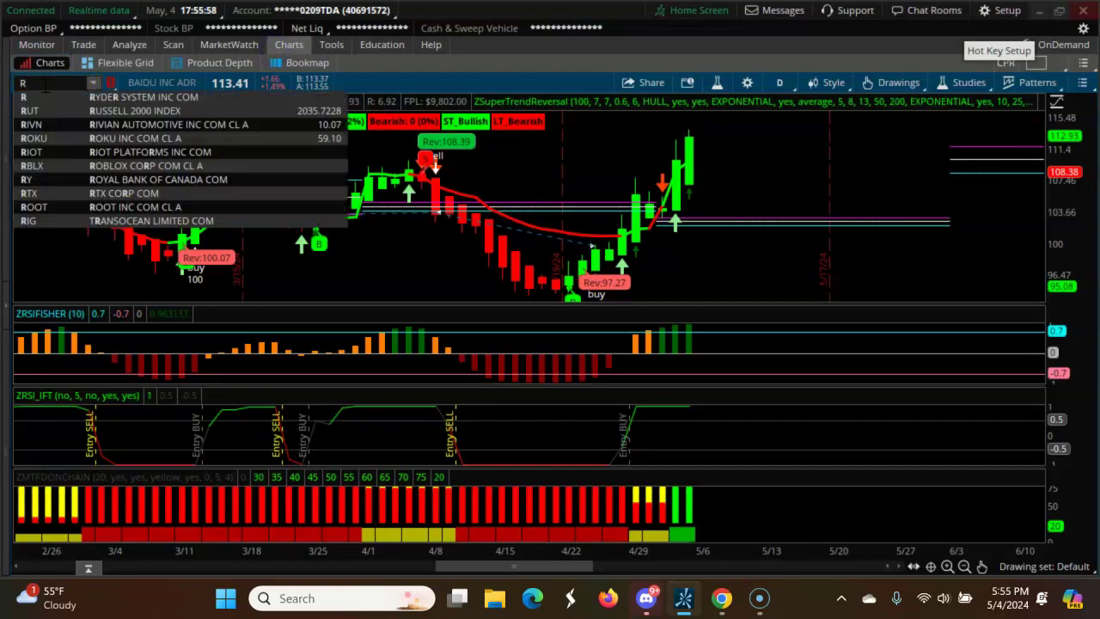
key(Return)
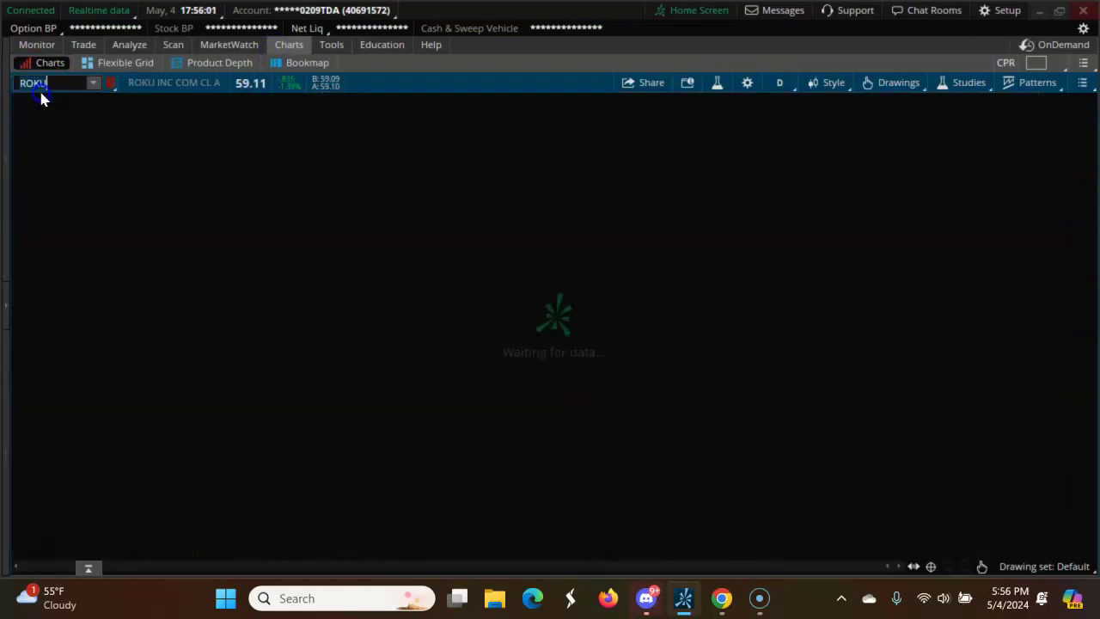
click(404, 256)
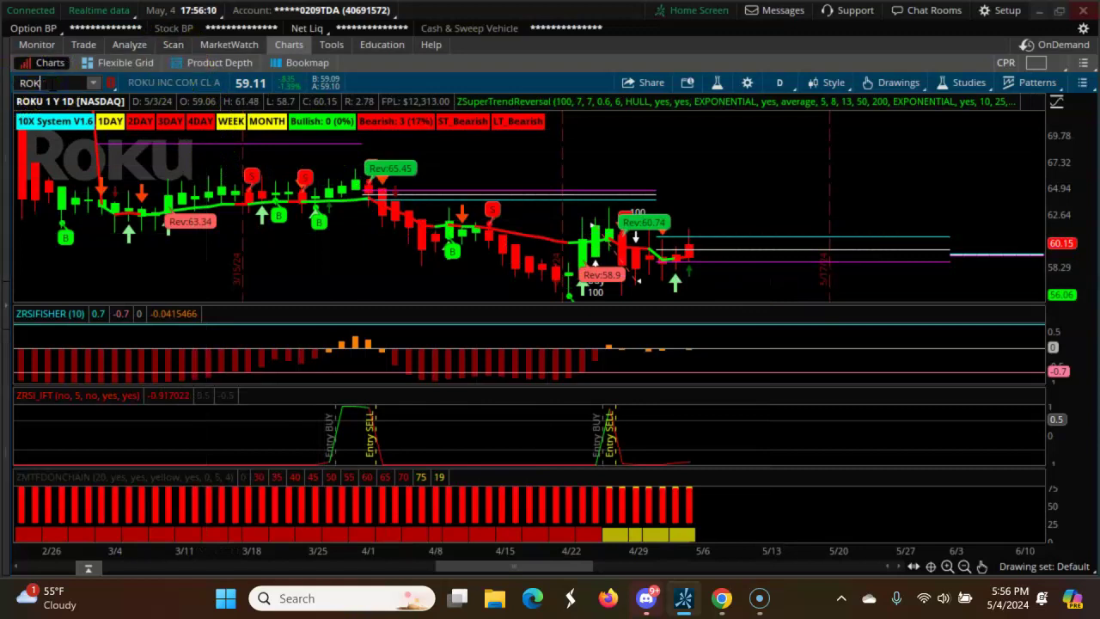
Switch the chart back to BILL (Bill Holdings) and examine its latest candle.
text(IK)
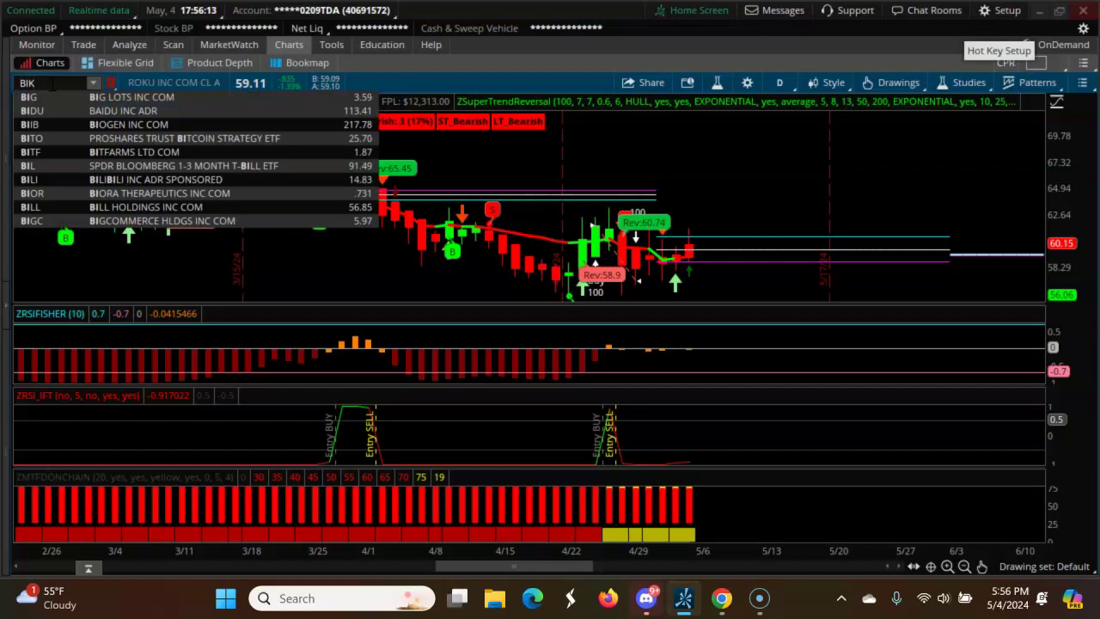
key(BackSpace)
click(43, 97)
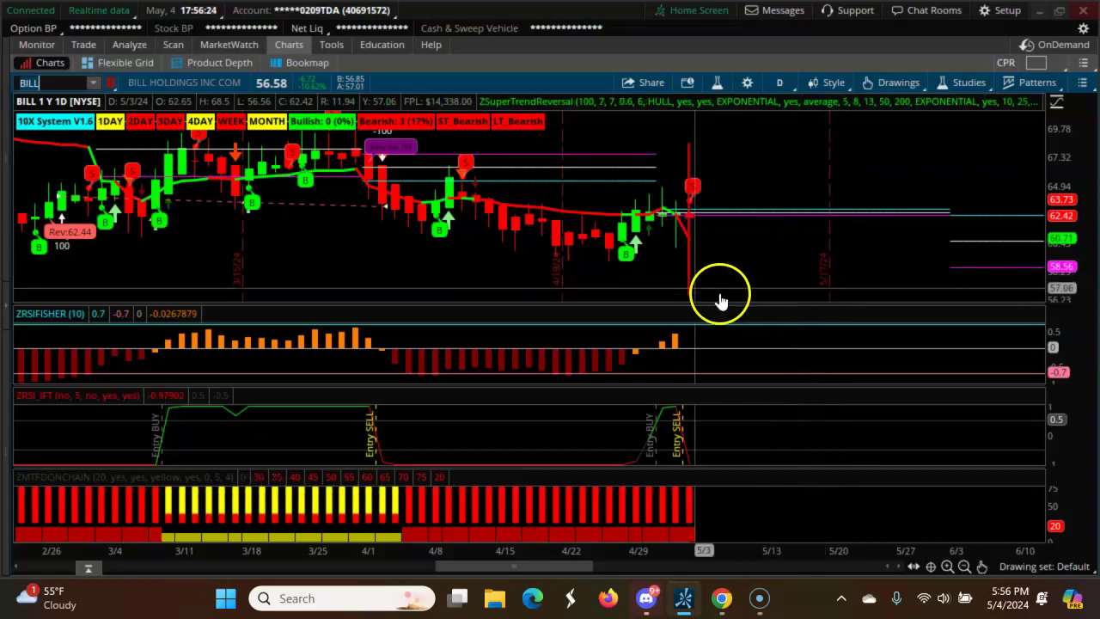
Switch to OptionStrat in the browser and load BILL as the strategy's underlying symbol.
click(725, 599)
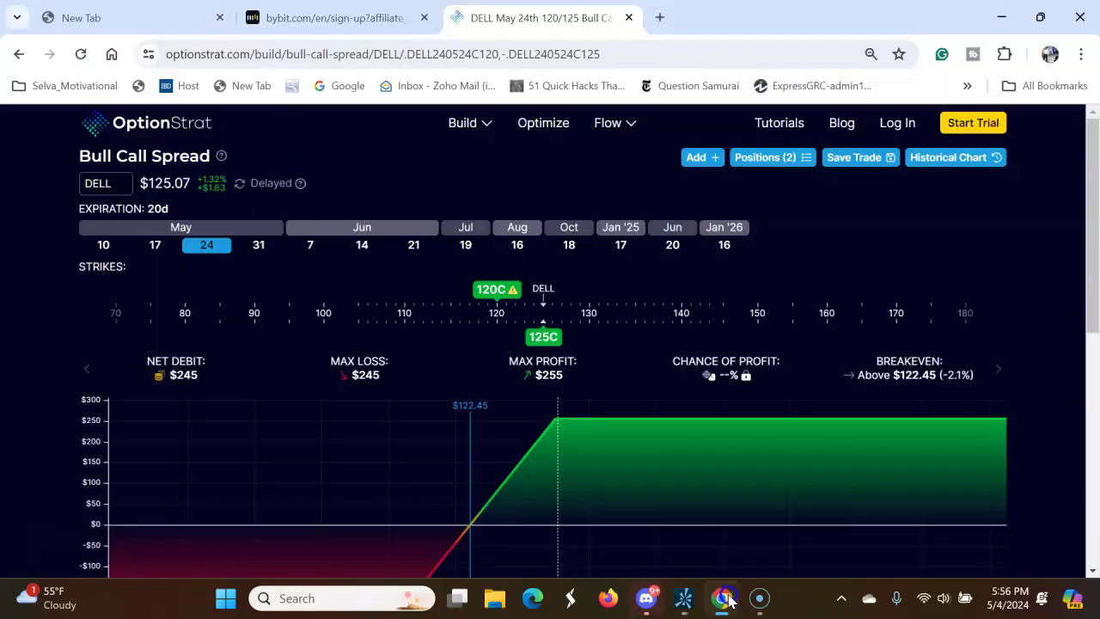
click(122, 183)
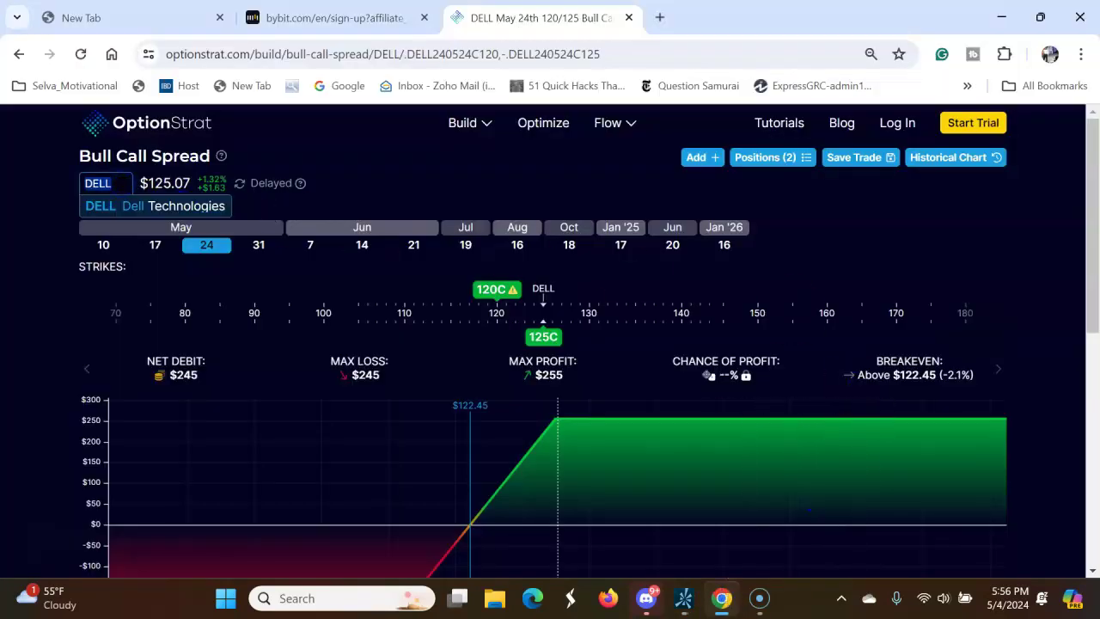
key(BackSpace)
text(BILL)
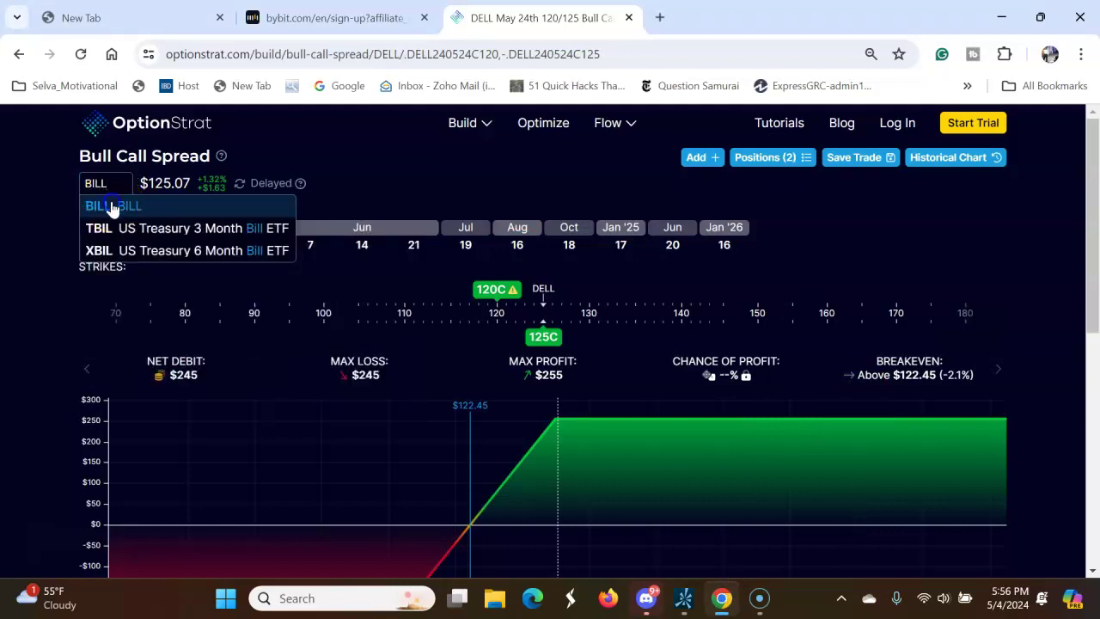
click(111, 206)
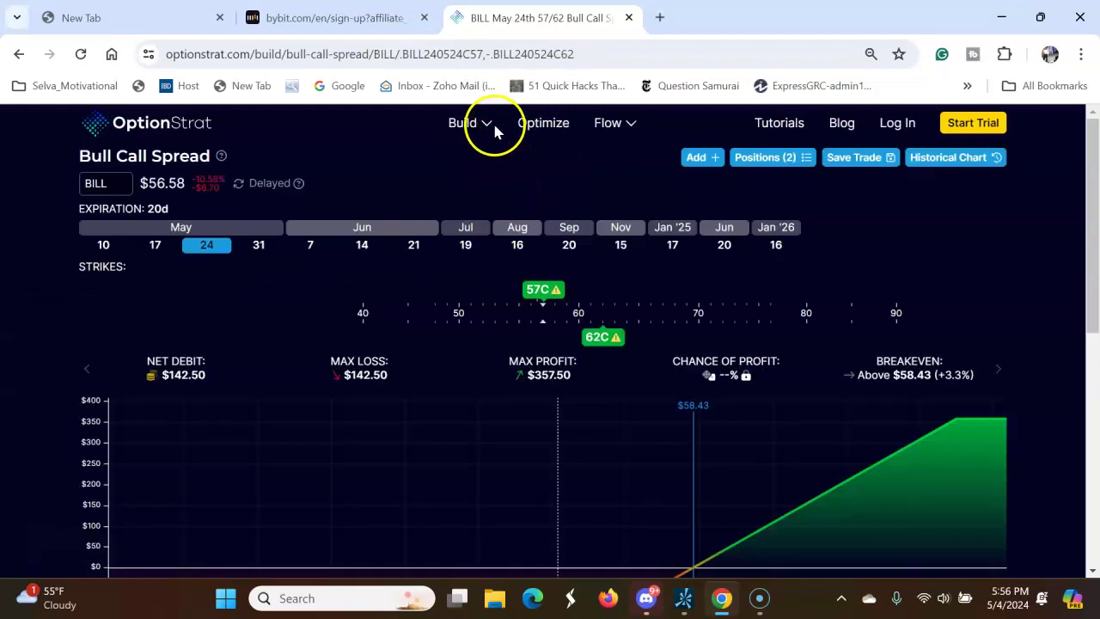
Change the strategy to a Bear Put Spread and examine the contract details of its 62 and 57 put legs.
click(490, 120)
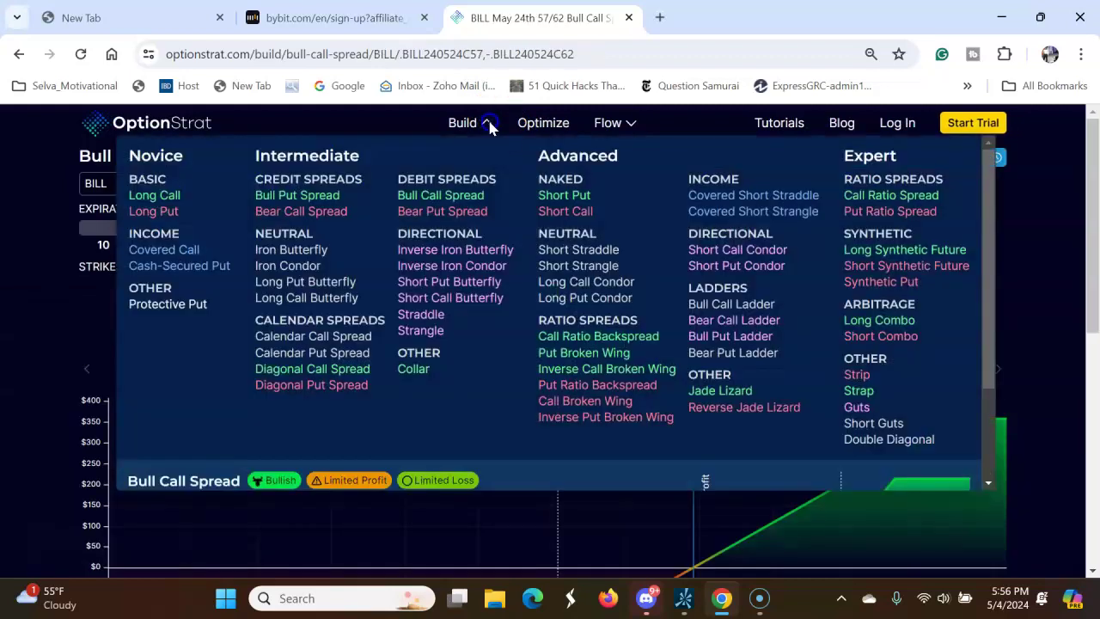
click(465, 218)
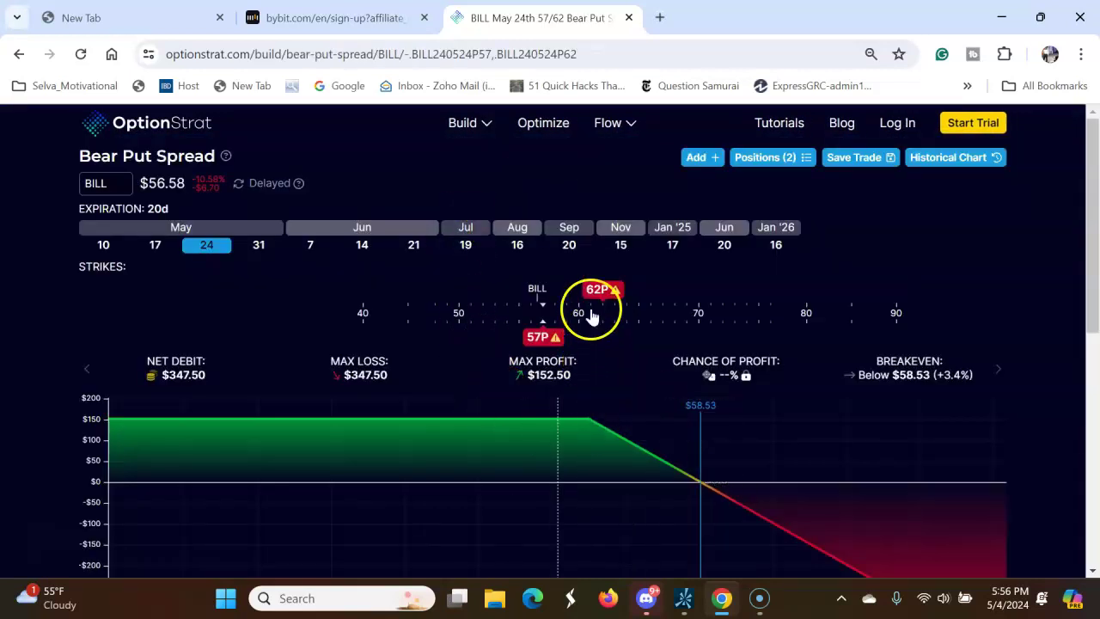
click(598, 292)
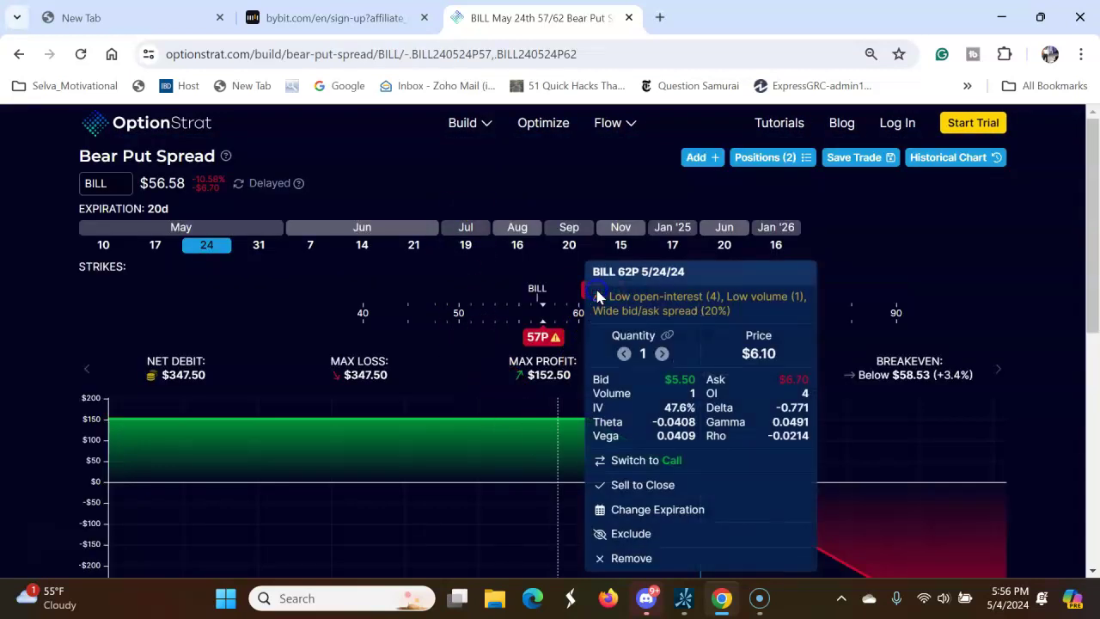
click(539, 339)
click(439, 317)
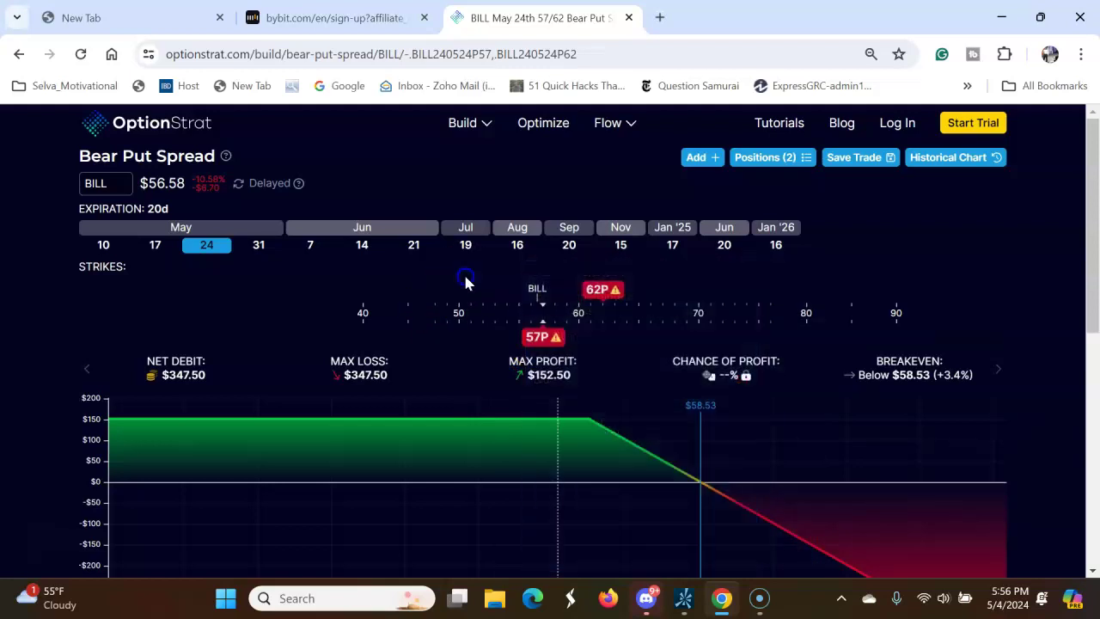
click(539, 339)
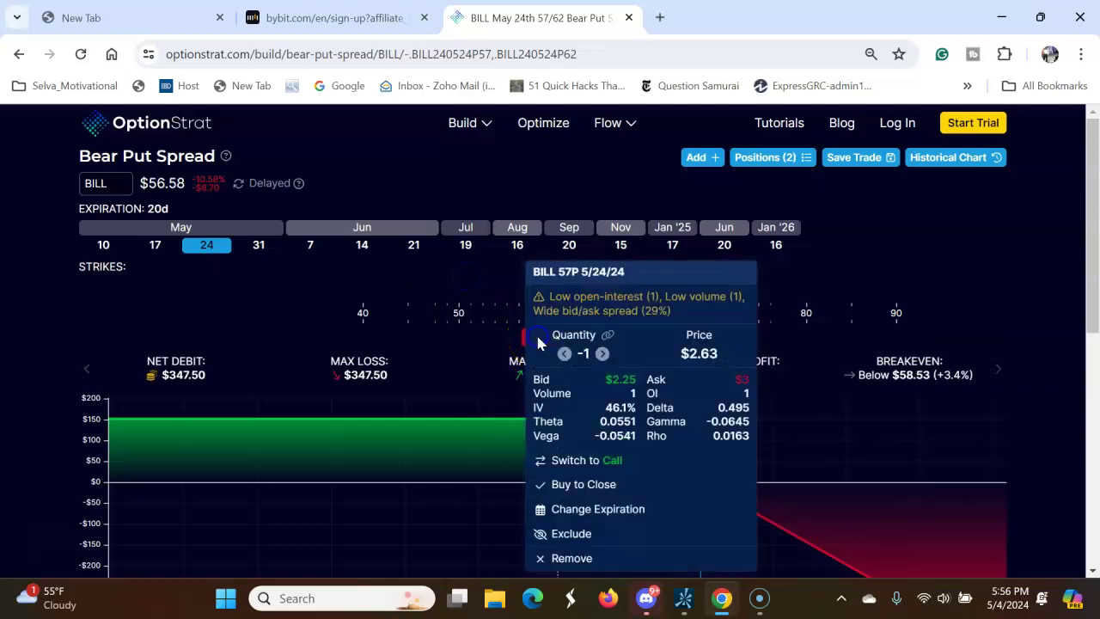
click(492, 286)
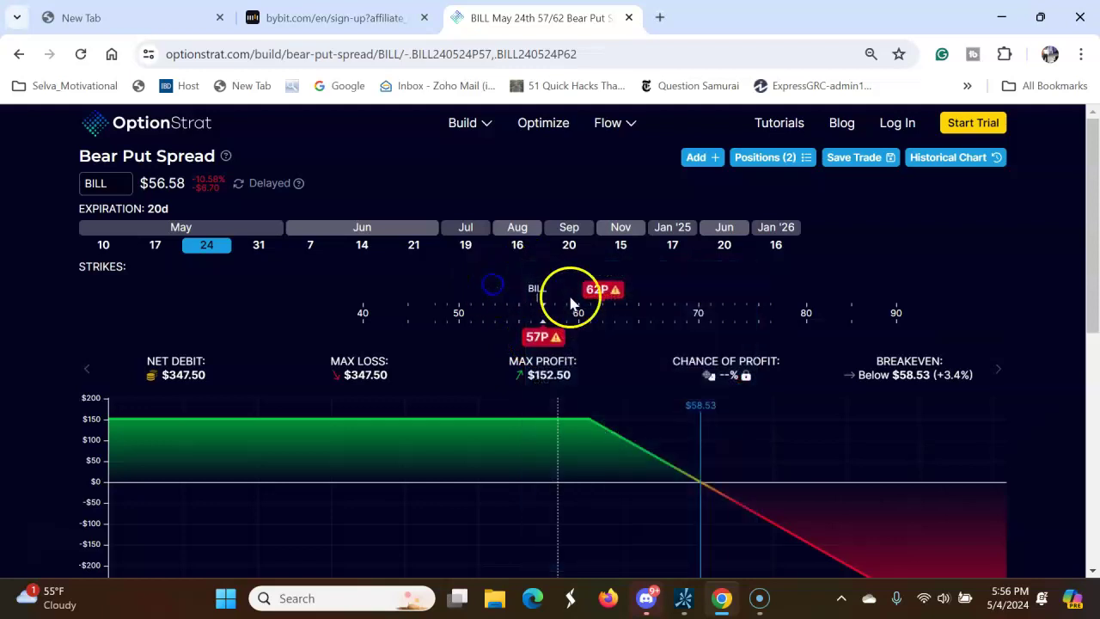
click(593, 293)
click(499, 290)
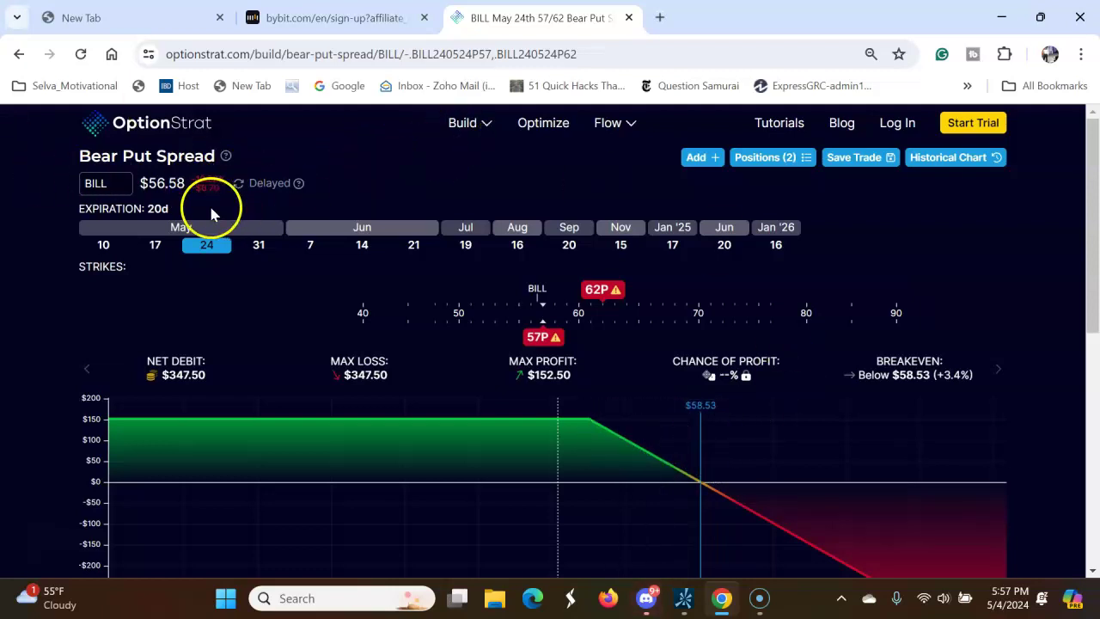
Change the strategy to a Bear Call Spread and check the contract details of its 57 call leg.
click(487, 127)
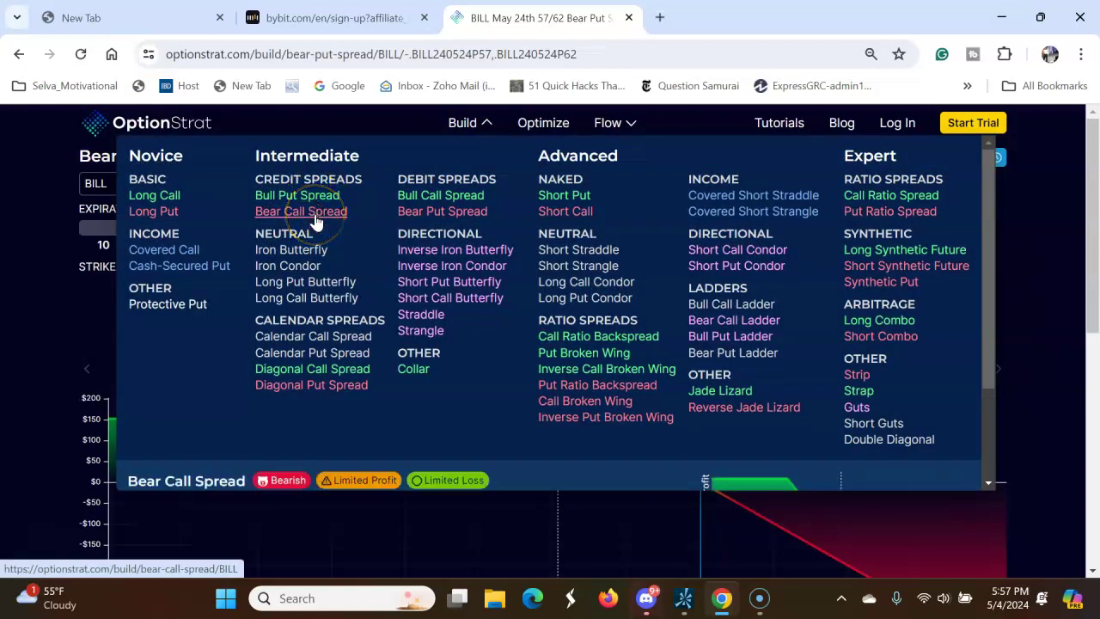
click(315, 218)
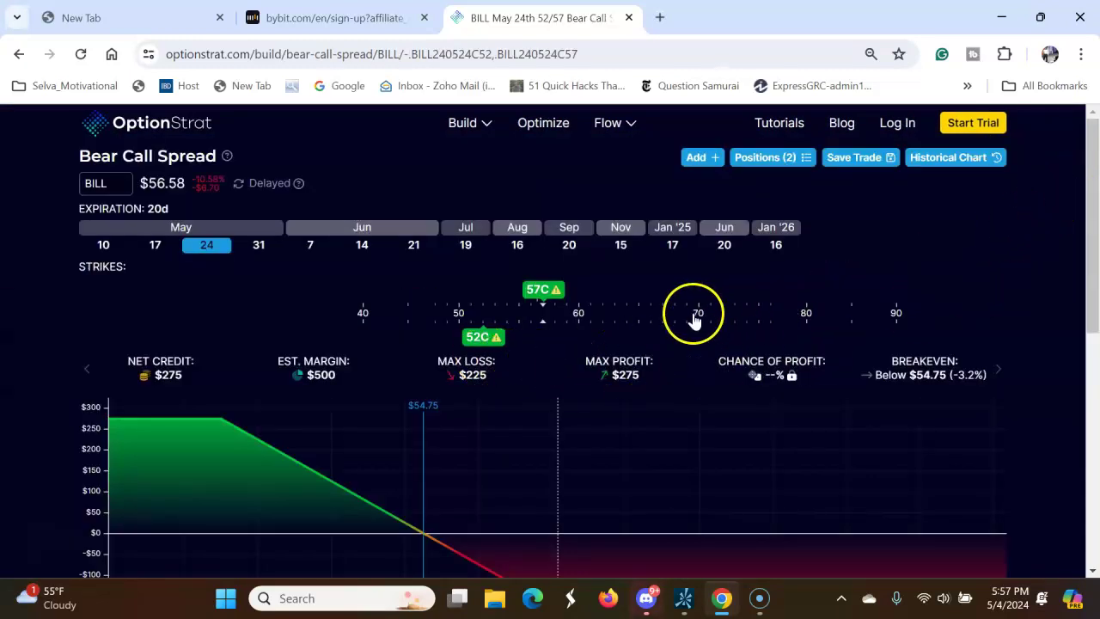
click(553, 291)
click(457, 291)
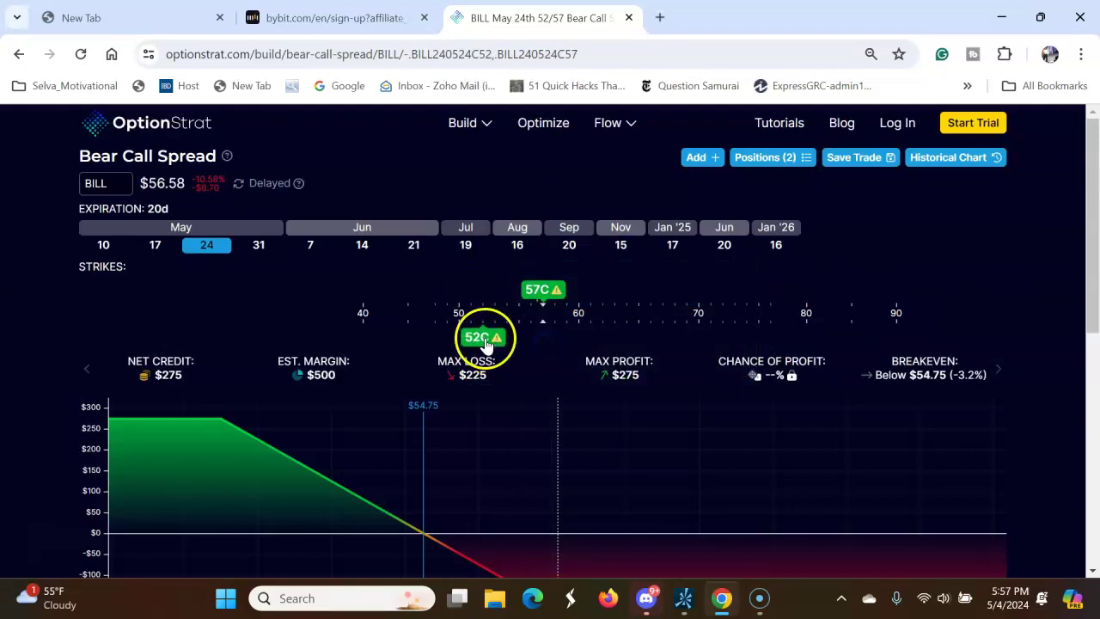
Set the bear call spread's strikes to a short 60 call and a long 65 call.
drag(484, 337, 542, 337)
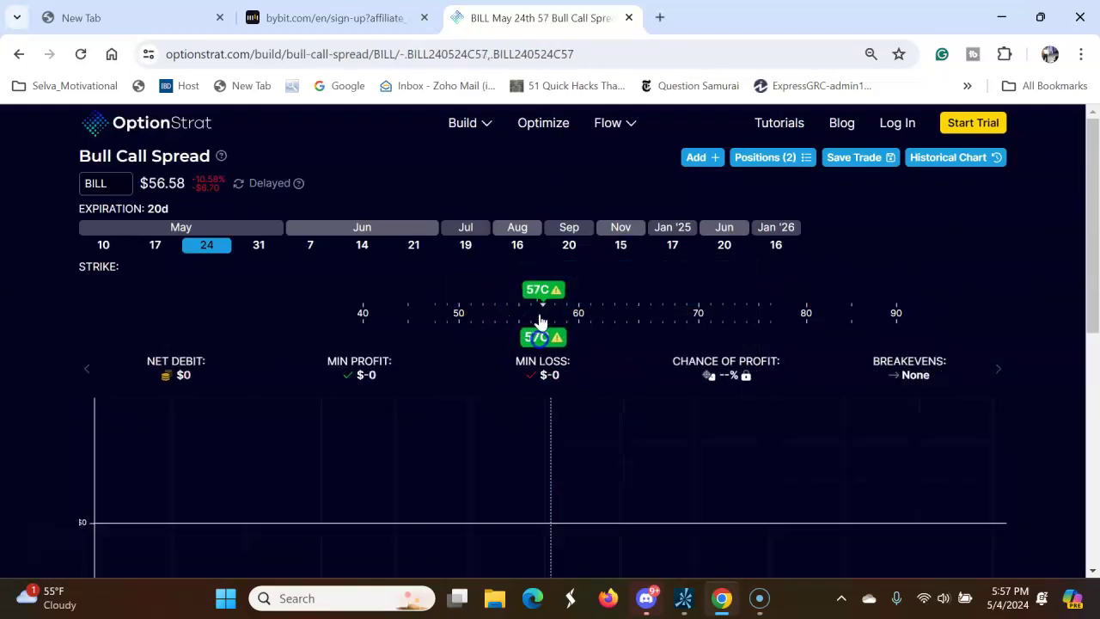
drag(552, 290, 580, 292)
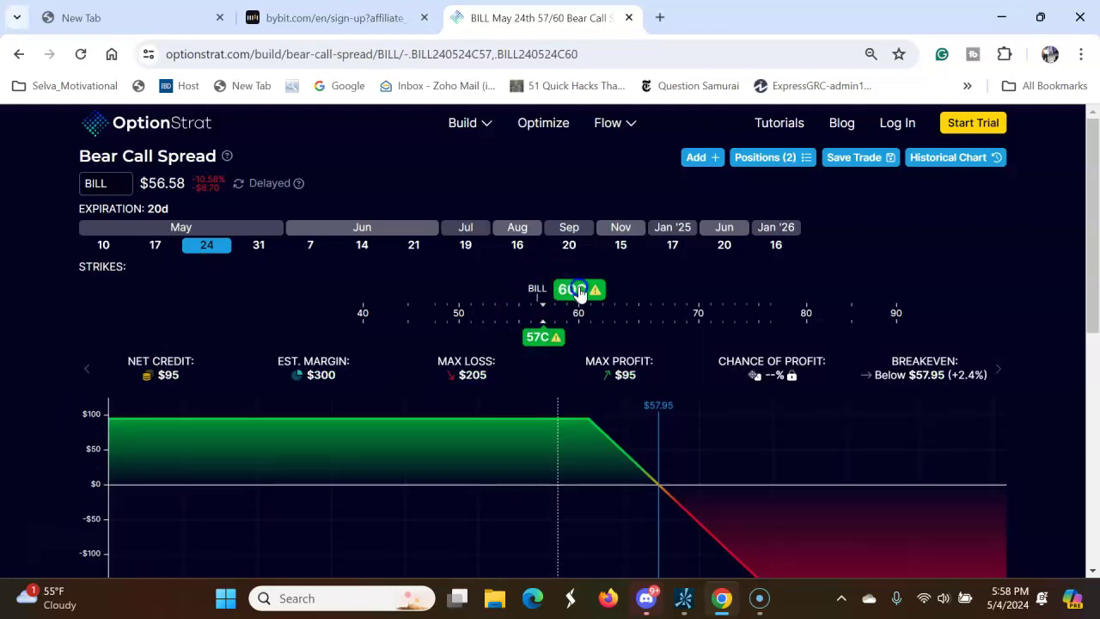
drag(580, 292, 643, 302)
drag(545, 339, 585, 349)
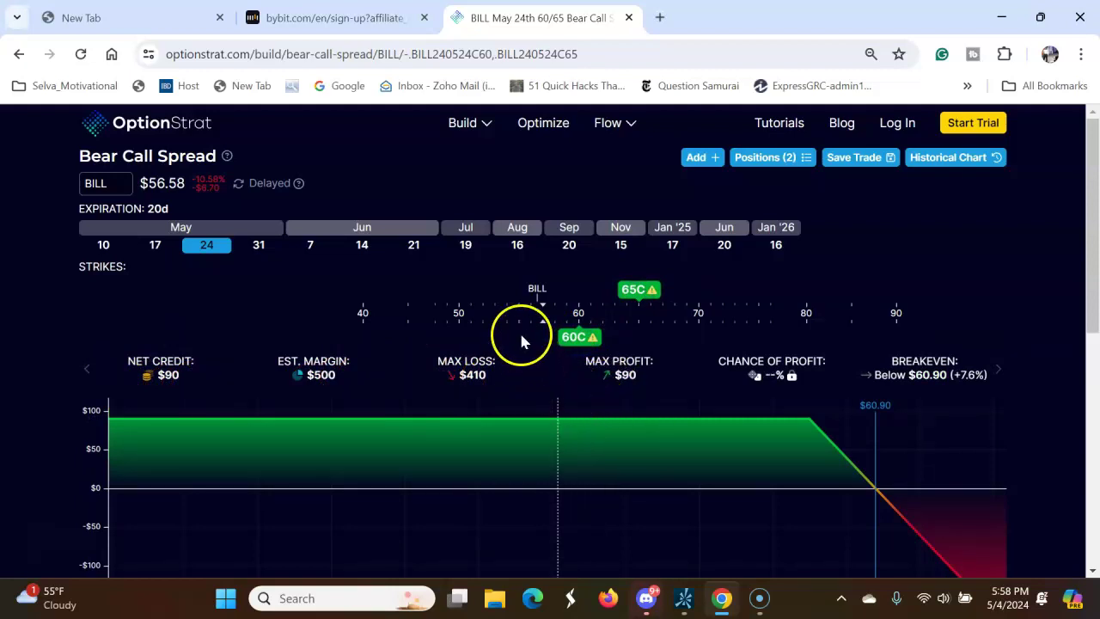
Change the strategy to a Calendar Put Spread on BILL and view its profit graph.
click(468, 125)
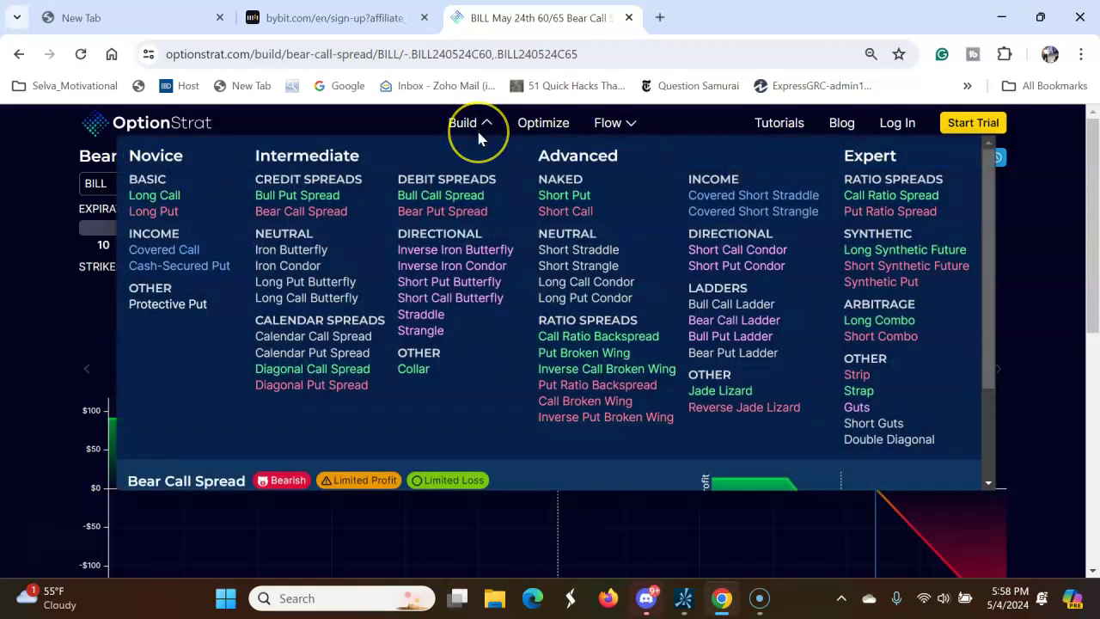
click(348, 354)
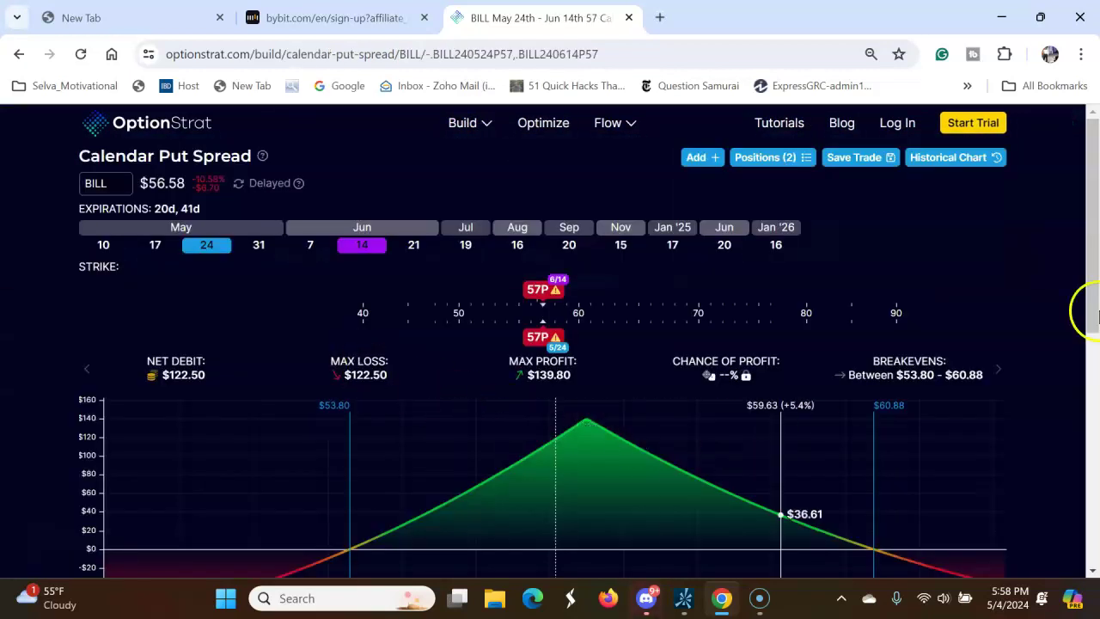
scroll(1088, 171, down, 1)
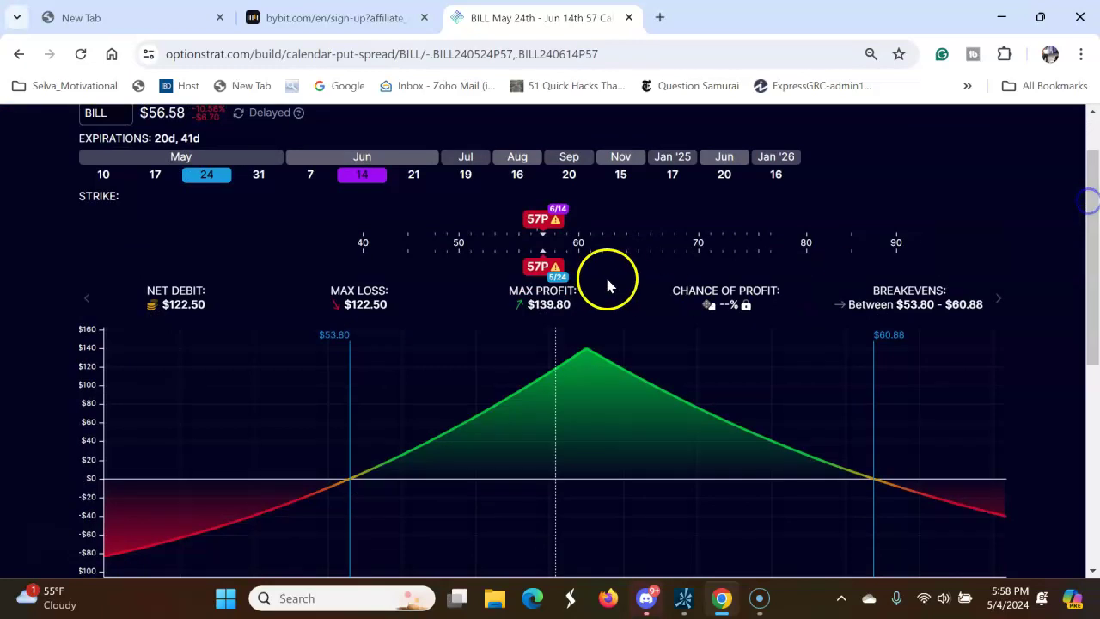
Try both legs of the calendar put spread at the 55 strike, and return both to the 57 strike.
drag(544, 273, 517, 273)
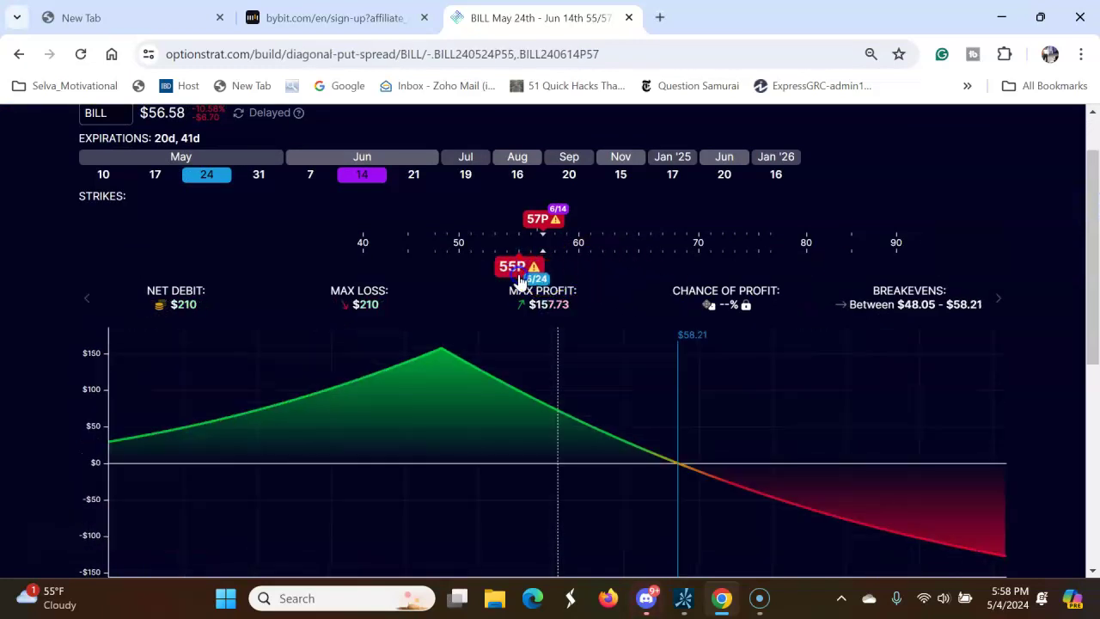
mouse_move(536, 226)
mouse_down()
mouse_move(540, 238)
mouse_move(513, 249)
mouse_move(524, 246)
mouse_up()
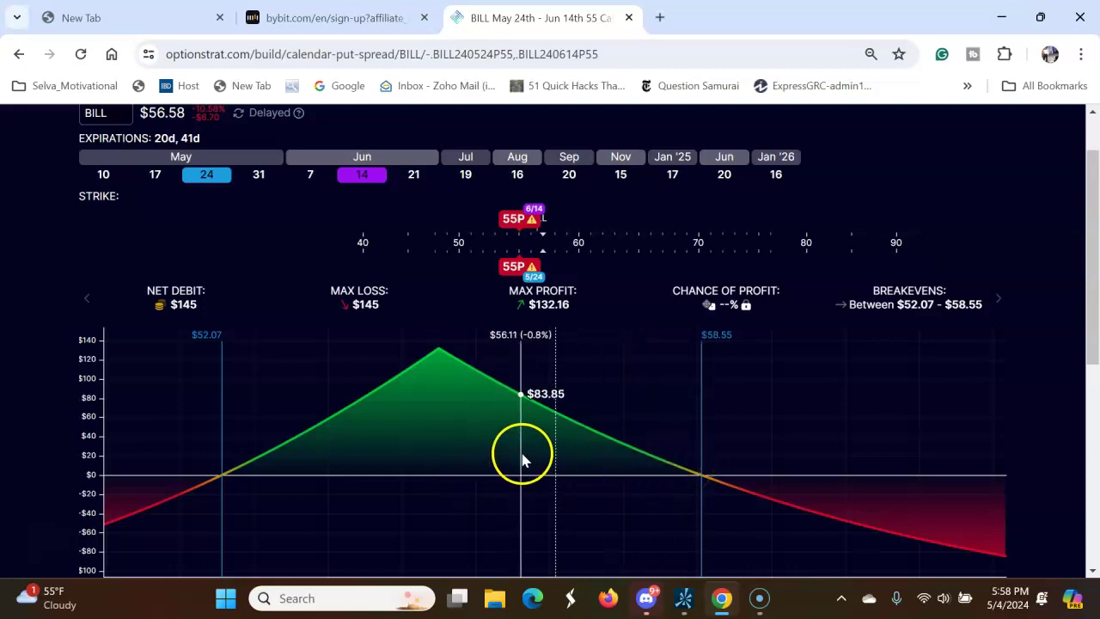
drag(521, 267, 540, 268)
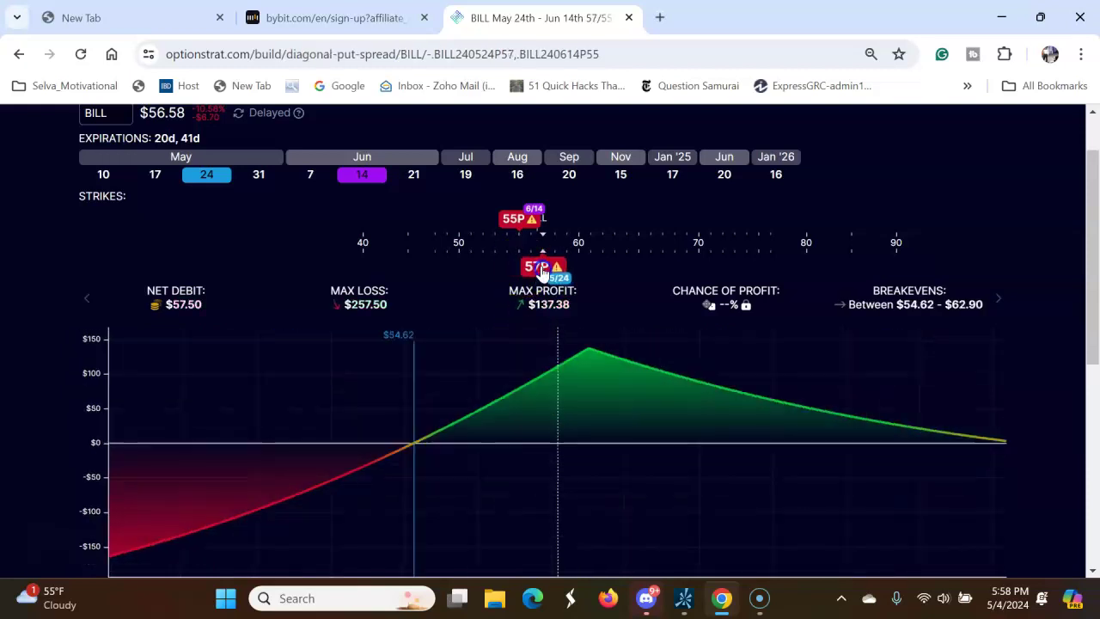
drag(521, 225, 540, 226)
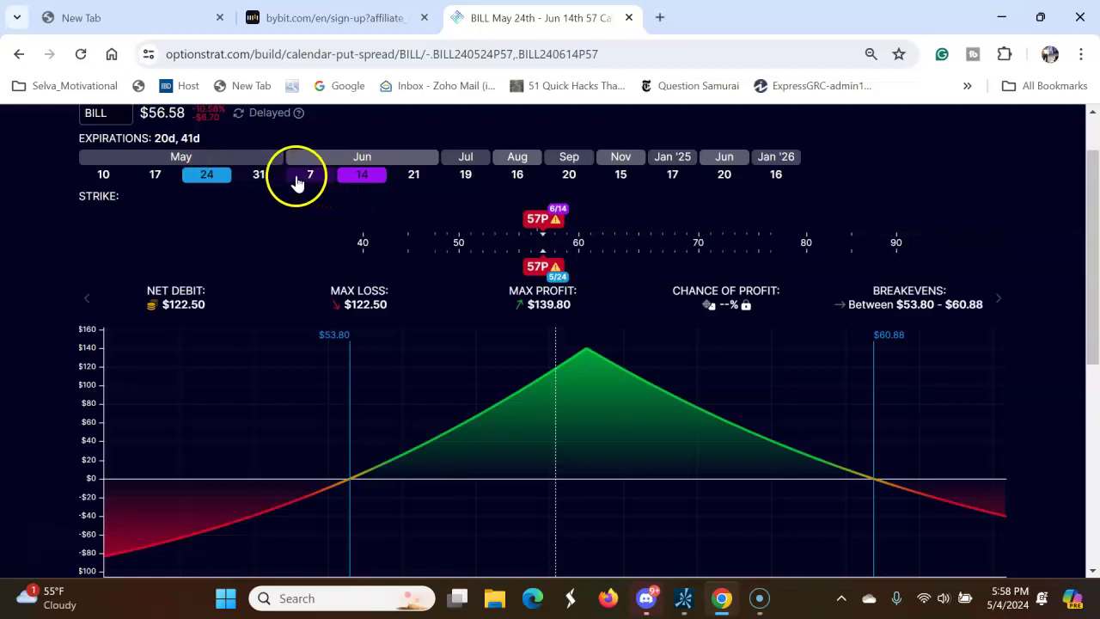
Set the long put leg's expiration to May 31.
click(265, 177)
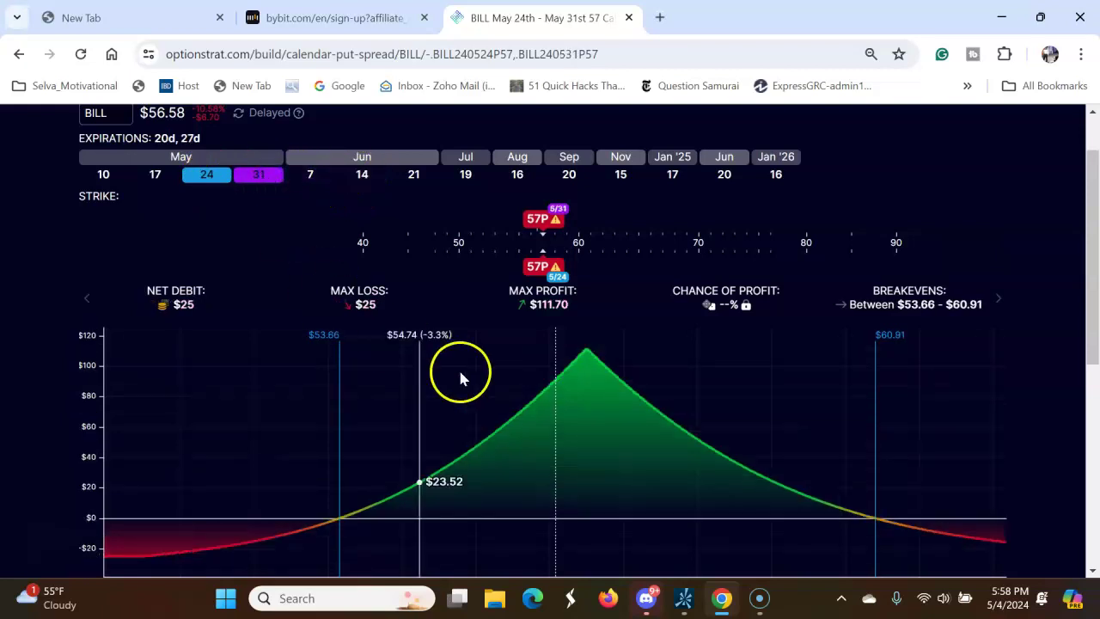